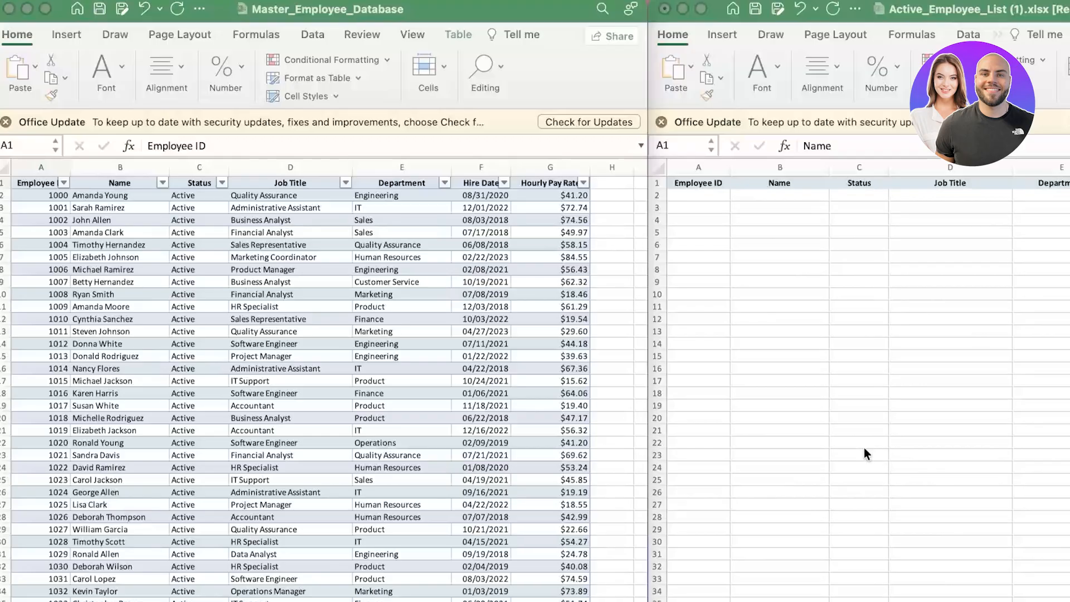
# Step: Examine the employee records and columns in Master_Employee_Database alongside the empty rows of Active_Employee_List
pyautogui.click(354, 394)
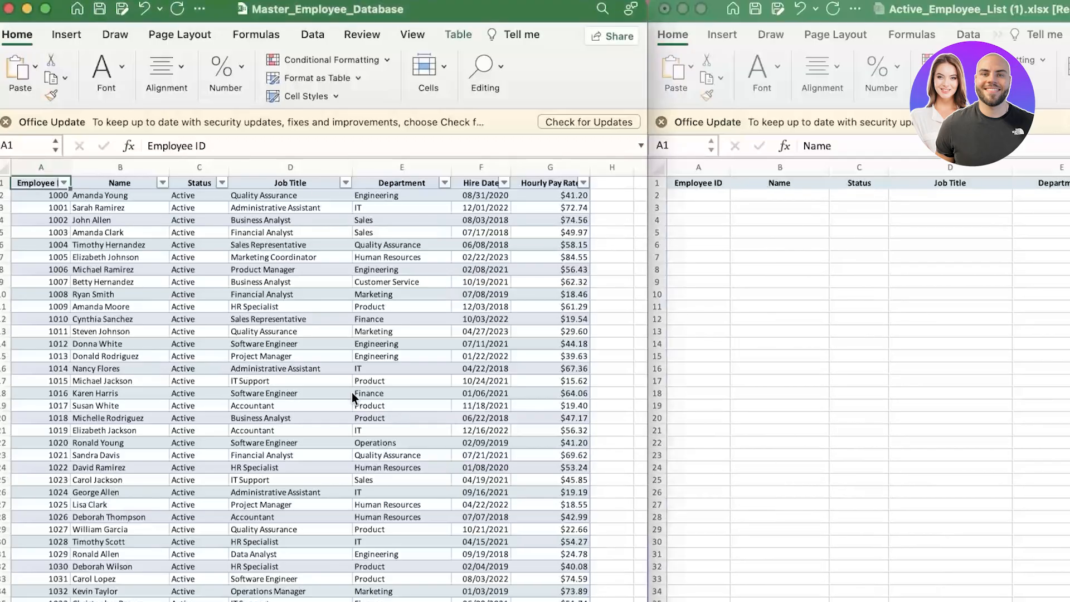
pyautogui.scroll(-20, 353, 394)
pyautogui.scroll(18, 177, 354)
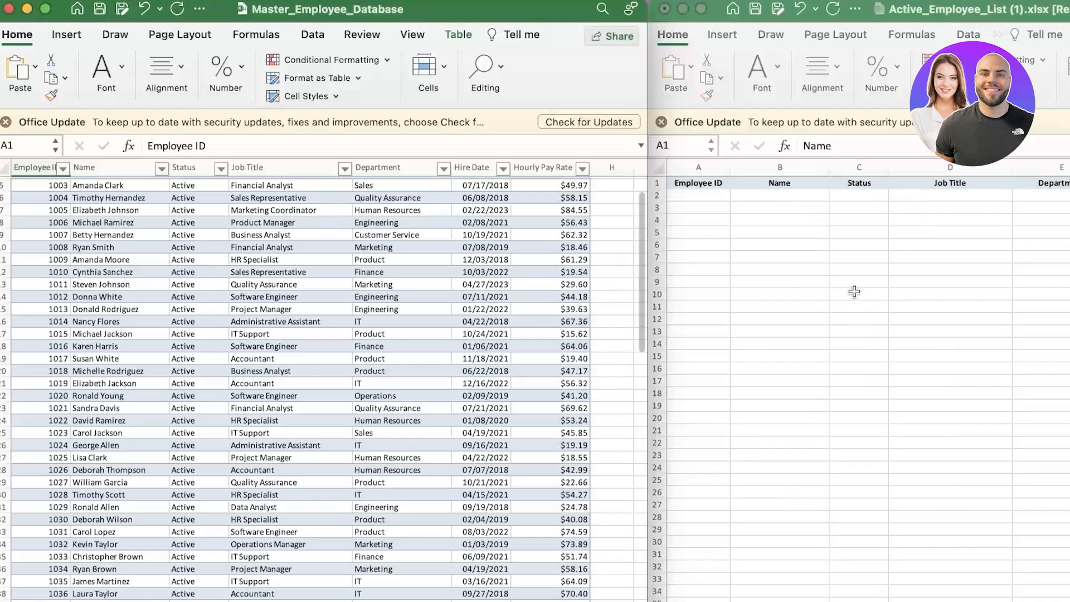
pyautogui.click(898, 306)
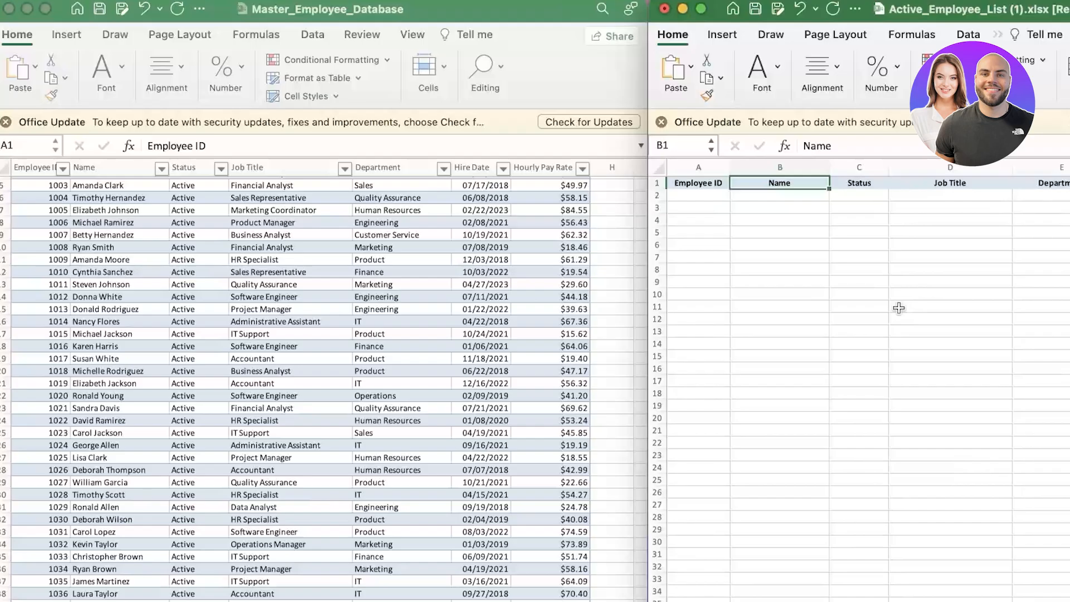
pyautogui.scroll(-15, 341, 380)
pyautogui.scroll(20, 341, 380)
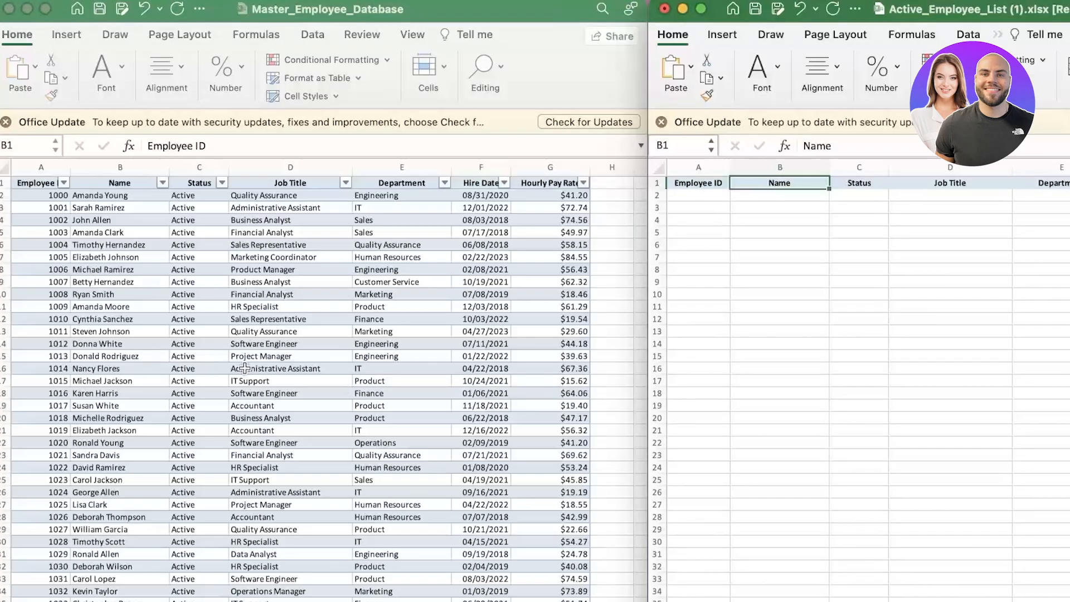
pyautogui.click(40, 184)
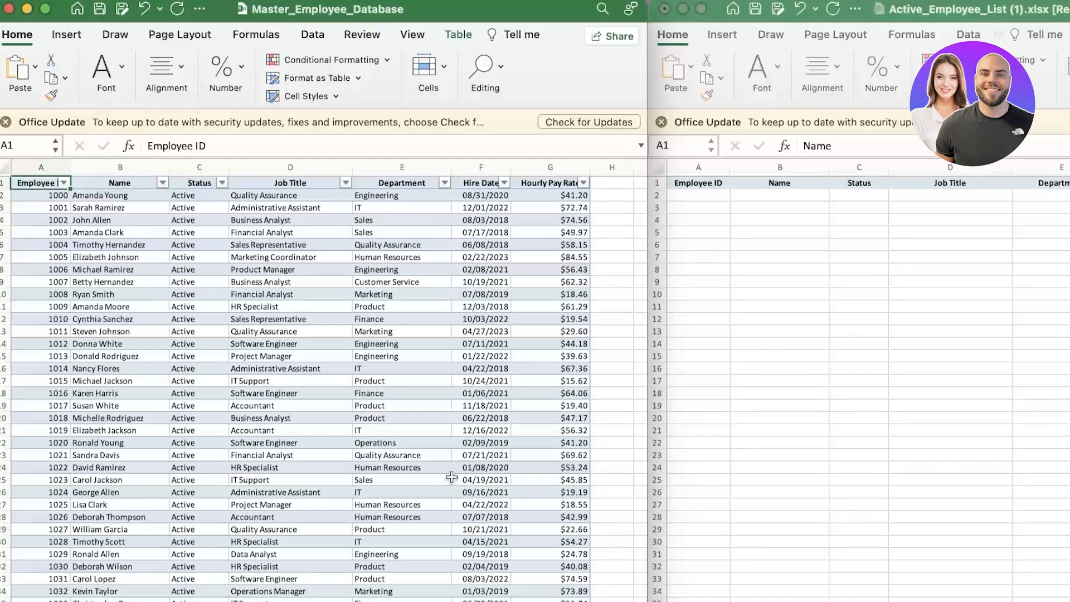
pyautogui.click(435, 462)
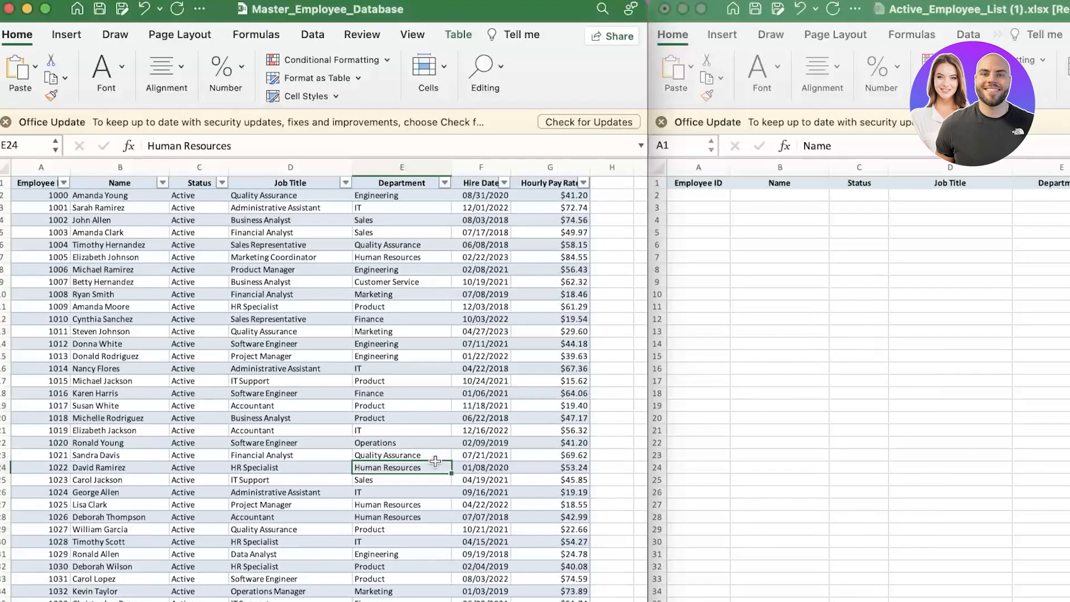
pyautogui.click(346, 283)
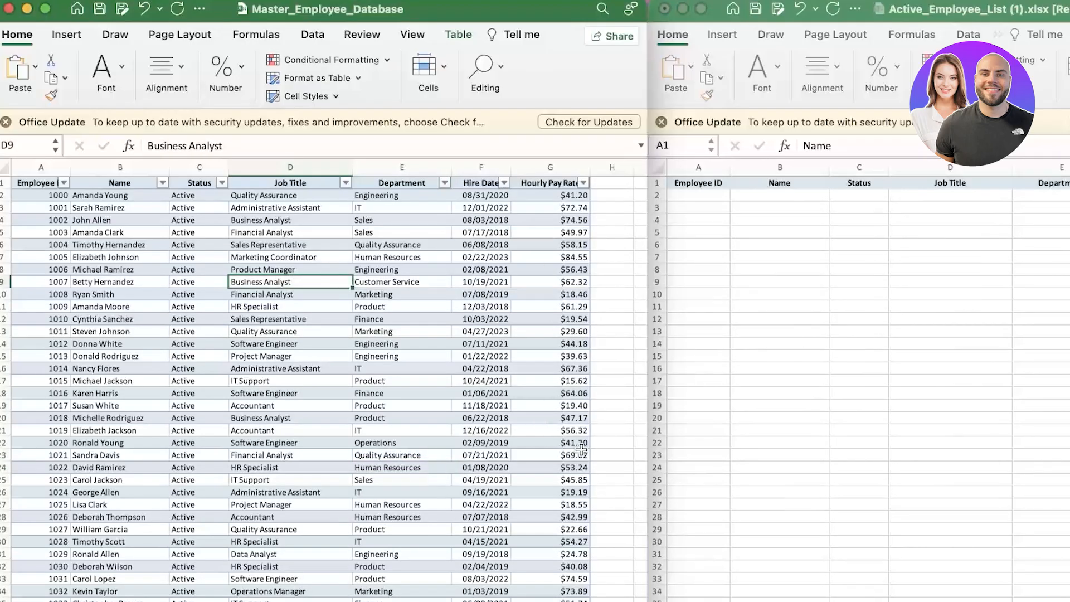
# Step: Compare the column headers of Active_Employee_List, from Employee ID through Hire Date, with those in Master_Employee_Database
pyautogui.click(807, 473)
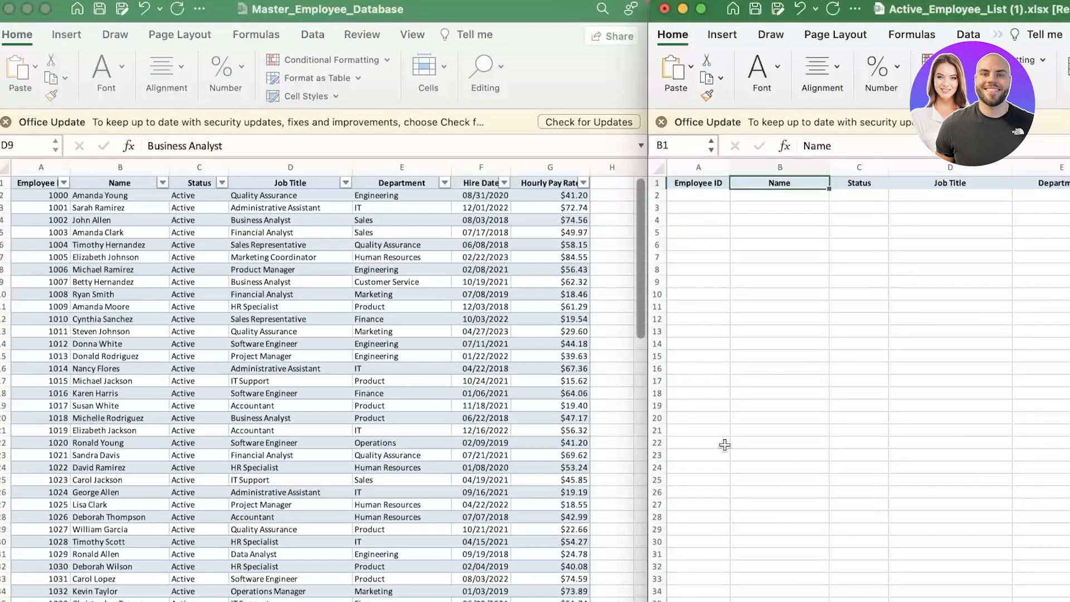
pyautogui.click(85, 191)
pyautogui.click(716, 181)
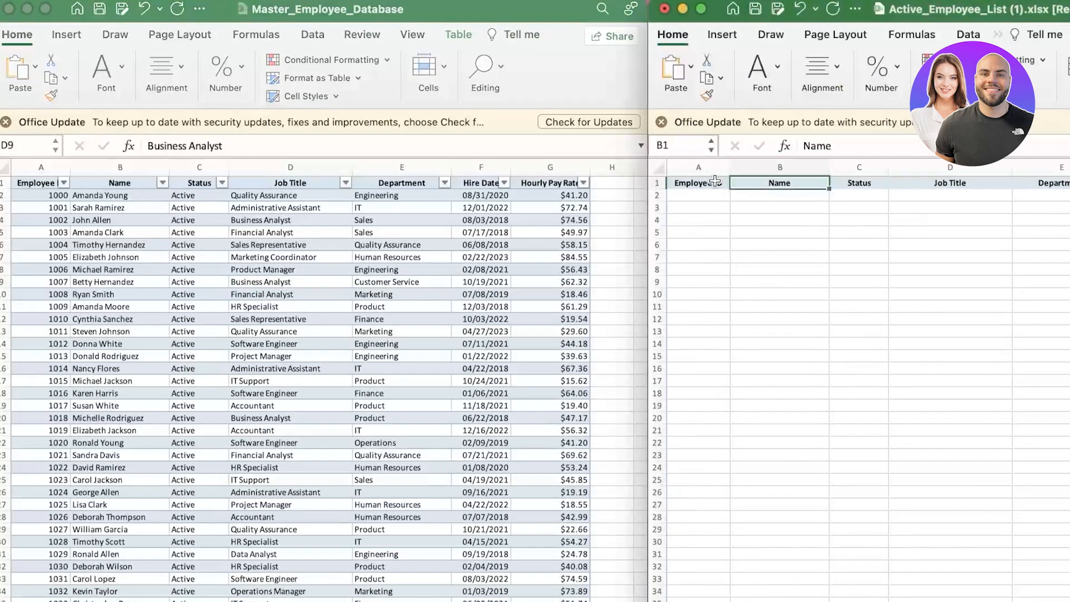
pyautogui.click(715, 181)
pyautogui.click(802, 181)
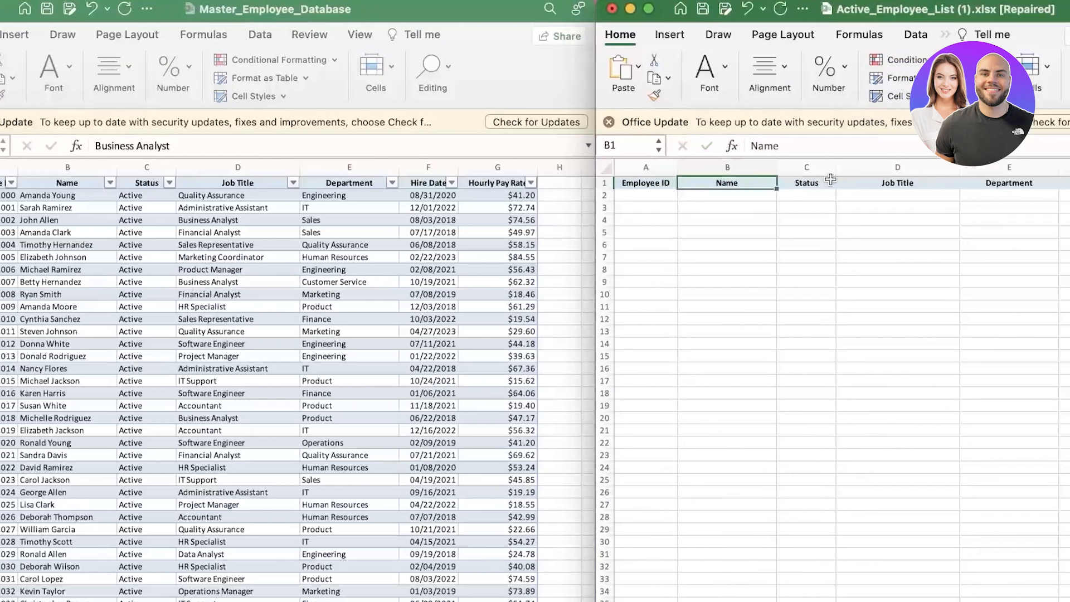
pyautogui.click(824, 182)
pyautogui.click(886, 181)
pyautogui.click(1008, 181)
pyautogui.click(1030, 181)
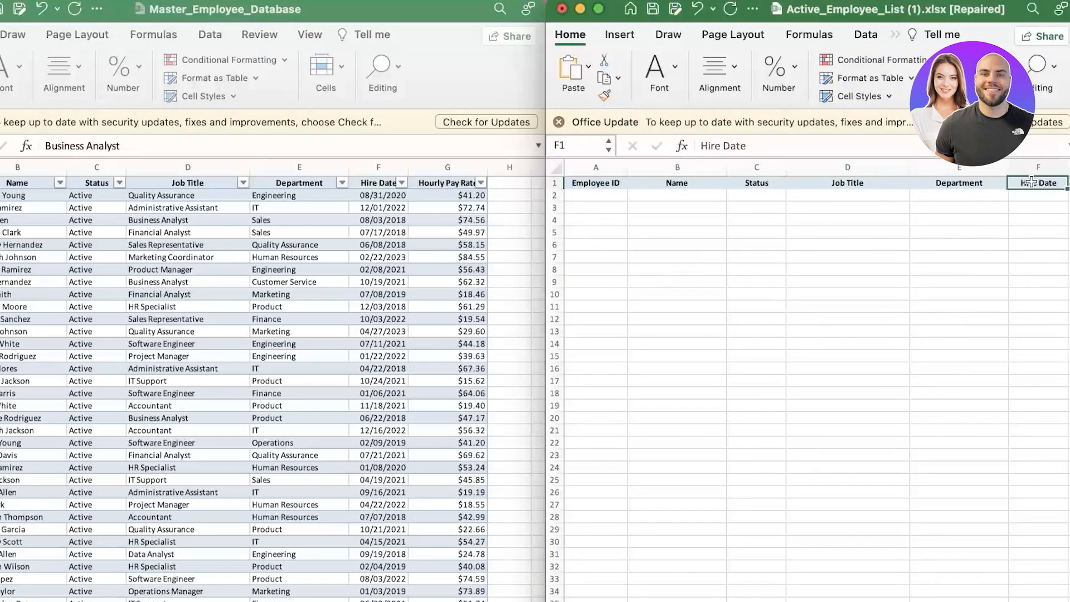
pyautogui.moveTo(697, 601); pyautogui.dragTo(667, 599)
pyautogui.click(412, 187)
pyautogui.click(810, 298)
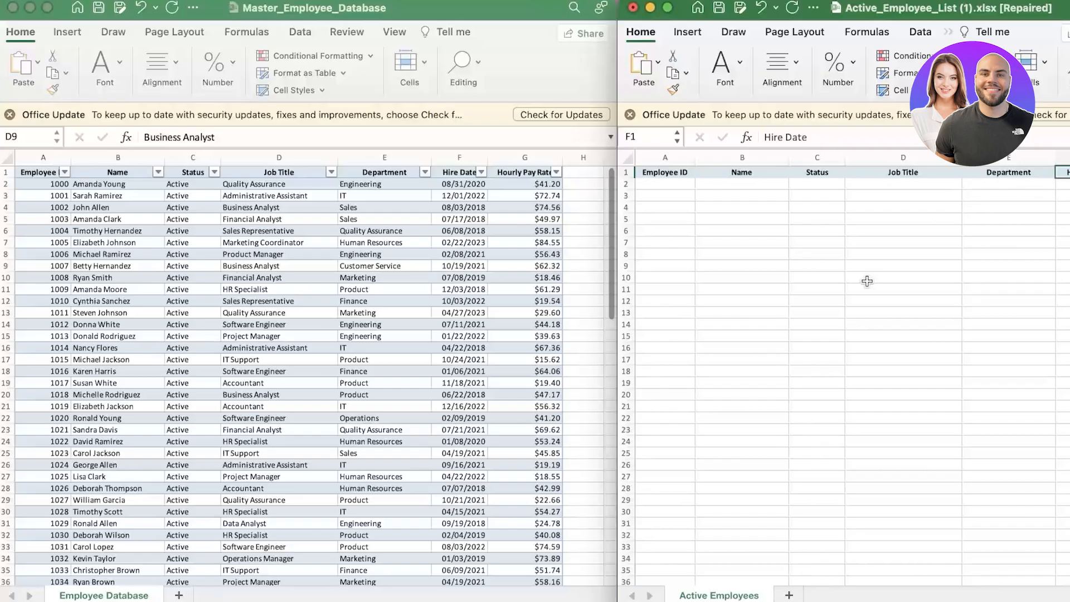
# Step: Start a FILTER formula in cell A2 of the Active Employees sheet, using the master table's Employee ID header as the array
pyautogui.click(651, 185)
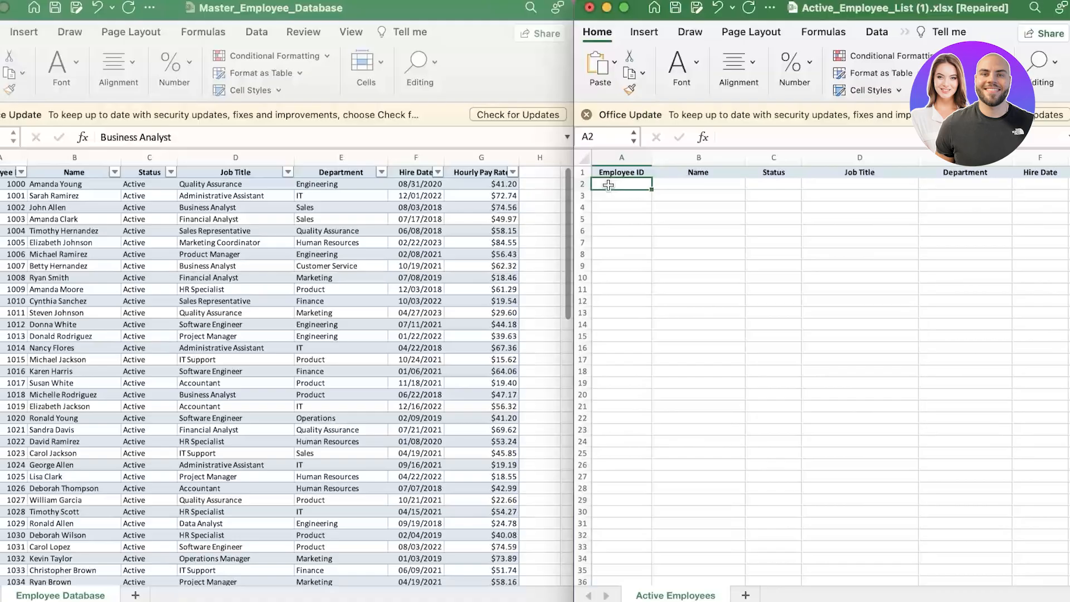
pyautogui.write('=FILT')
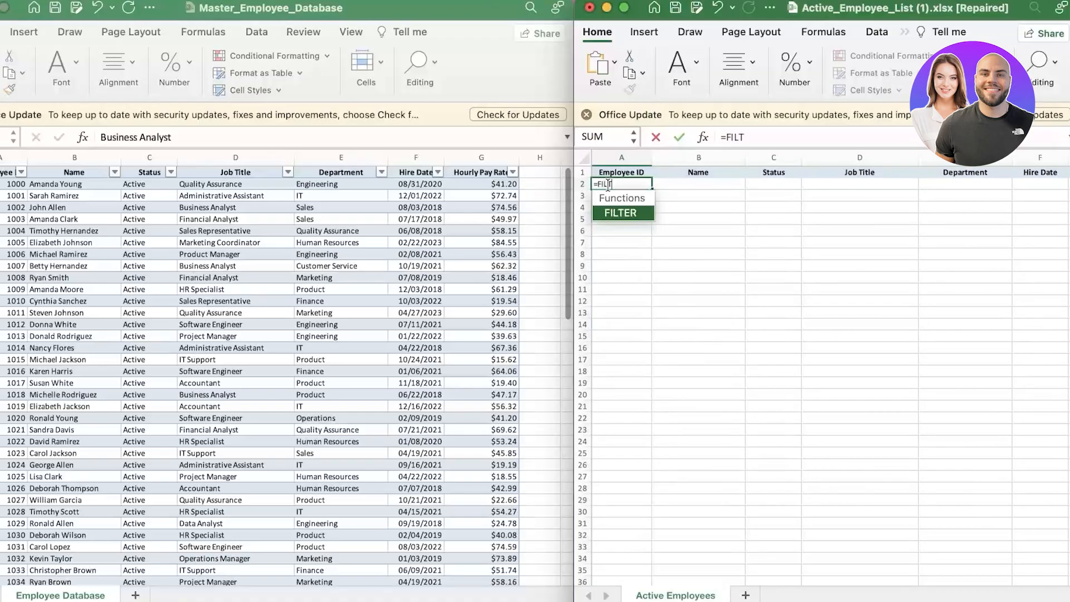
pyautogui.write('ER(')
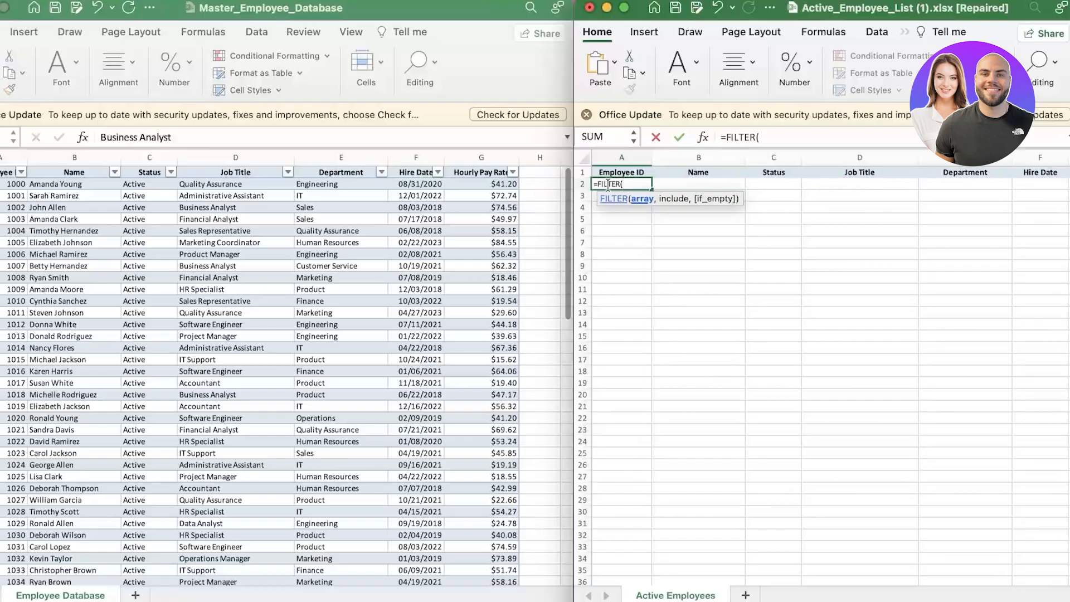
pyautogui.click(450, 223)
pyautogui.click(369, 236)
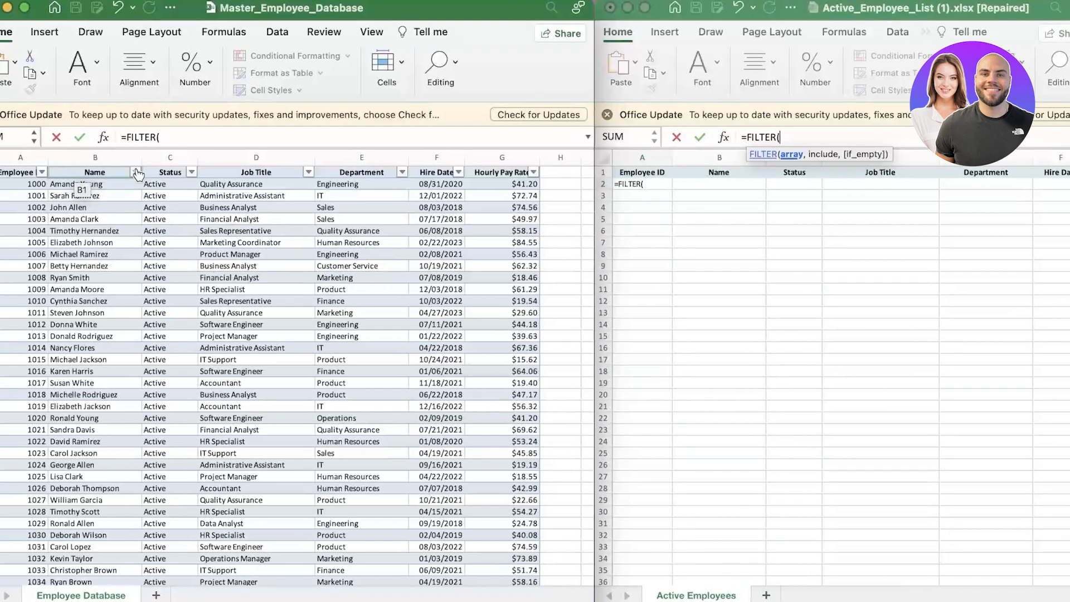
pyautogui.click(41, 177)
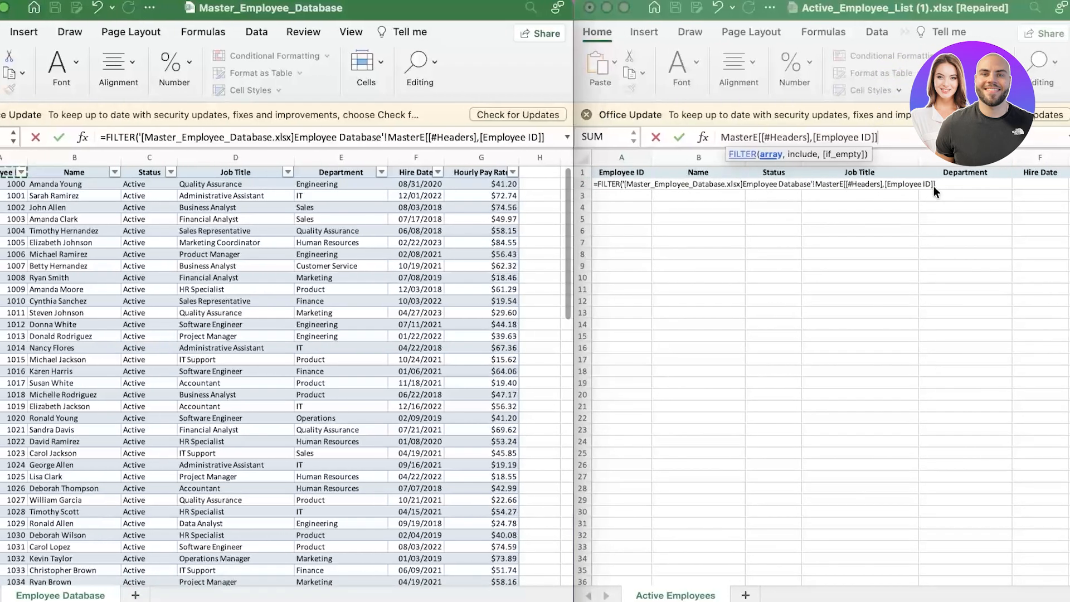
# Step: Add the condition [Status]="Active" after the Employee ID reference in the A2 formula and close the parenthesis
pyautogui.click(934, 186)
pyautogui.click(745, 182)
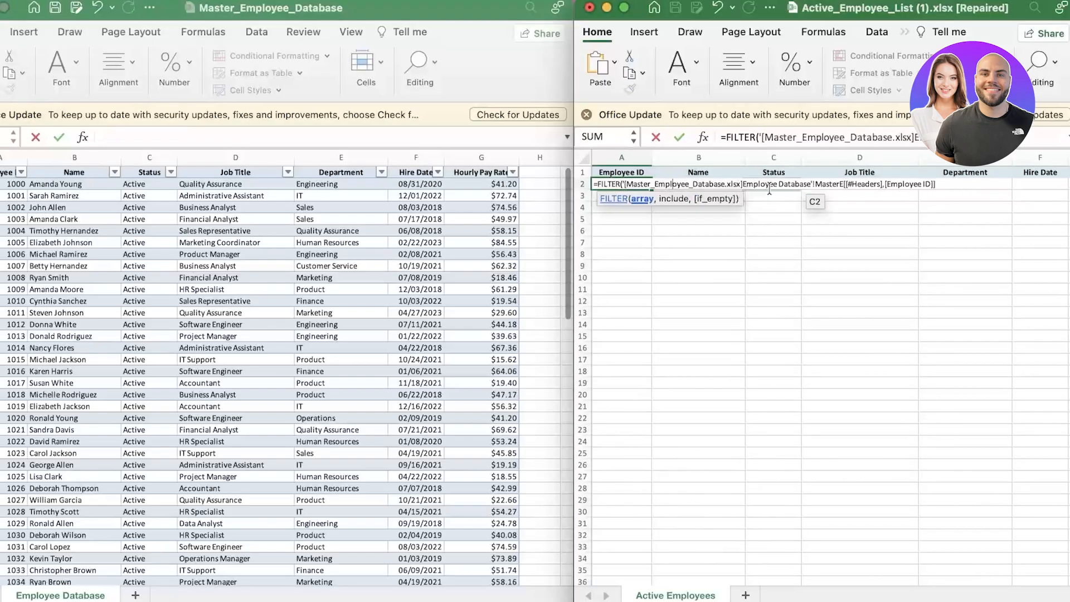
pyautogui.click(934, 185)
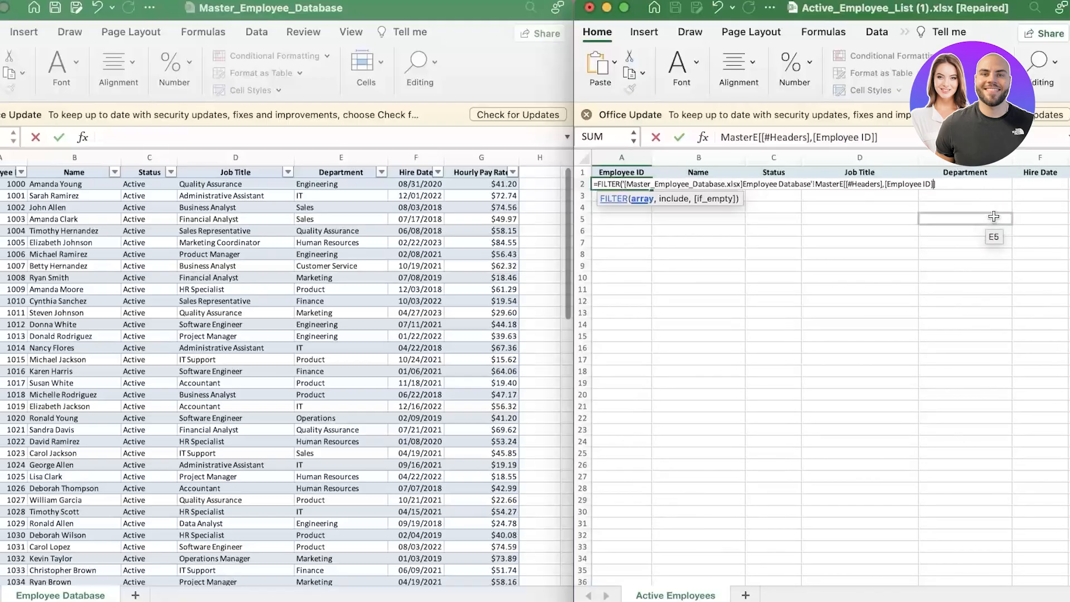
pyautogui.write(',')
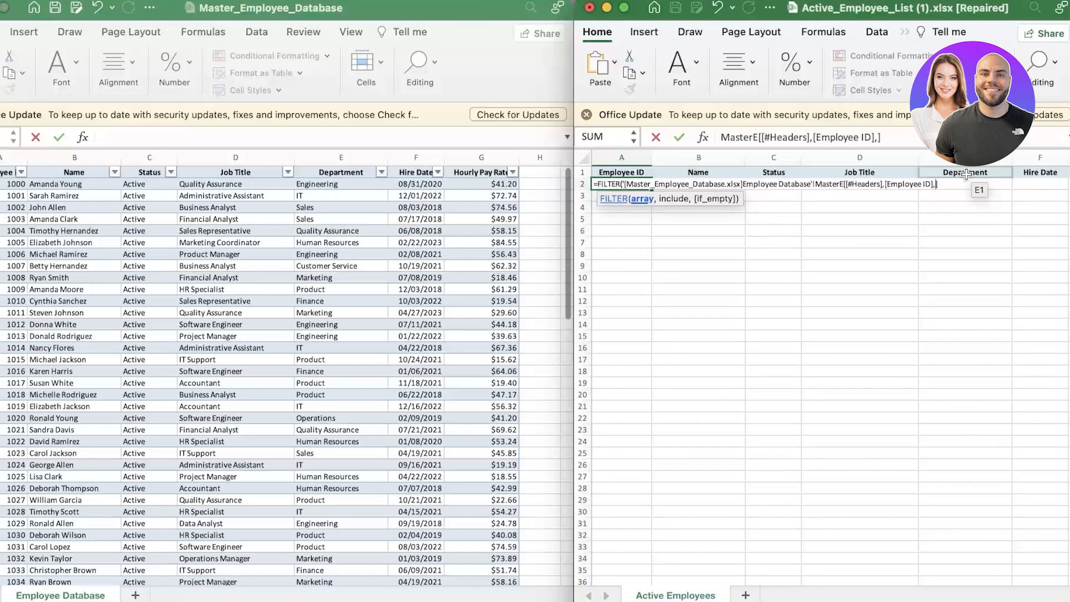
pyautogui.write('[Status]]')
pyautogui.press('BackSpace')
pyautogui.write('="A')
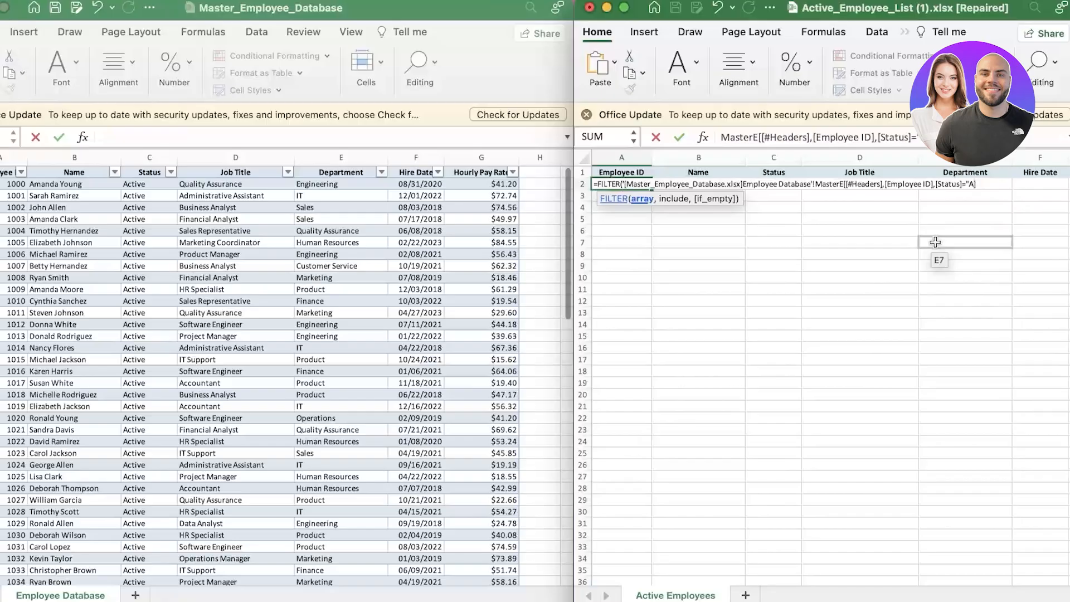
pyautogui.write('ctive")')
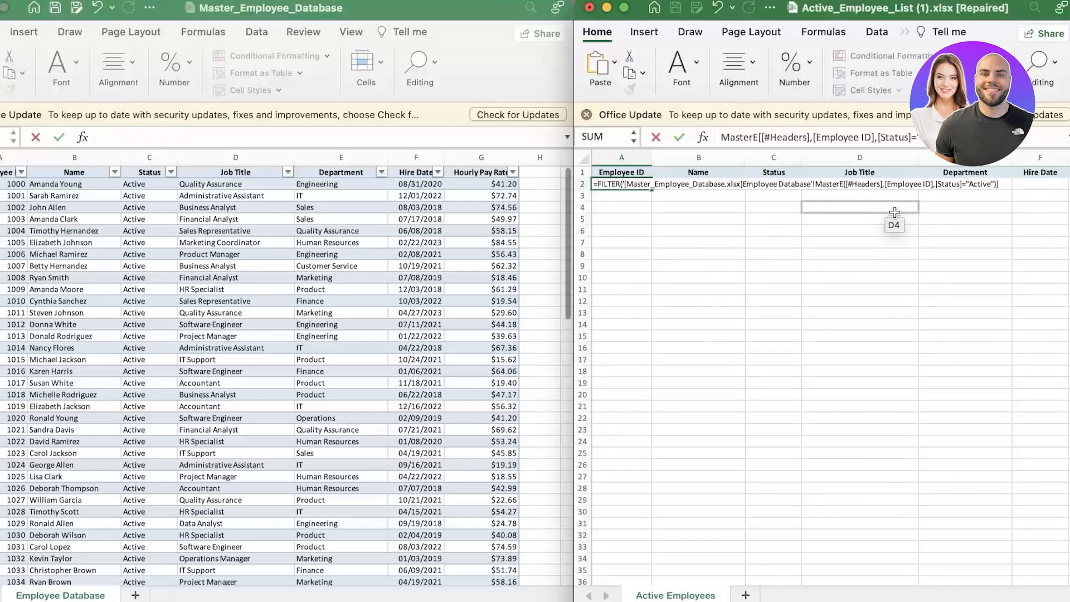
# Step: Try to commit the FILTER formula with the Employee ID and Status arguments in cell A2
pyautogui.click(845, 184)
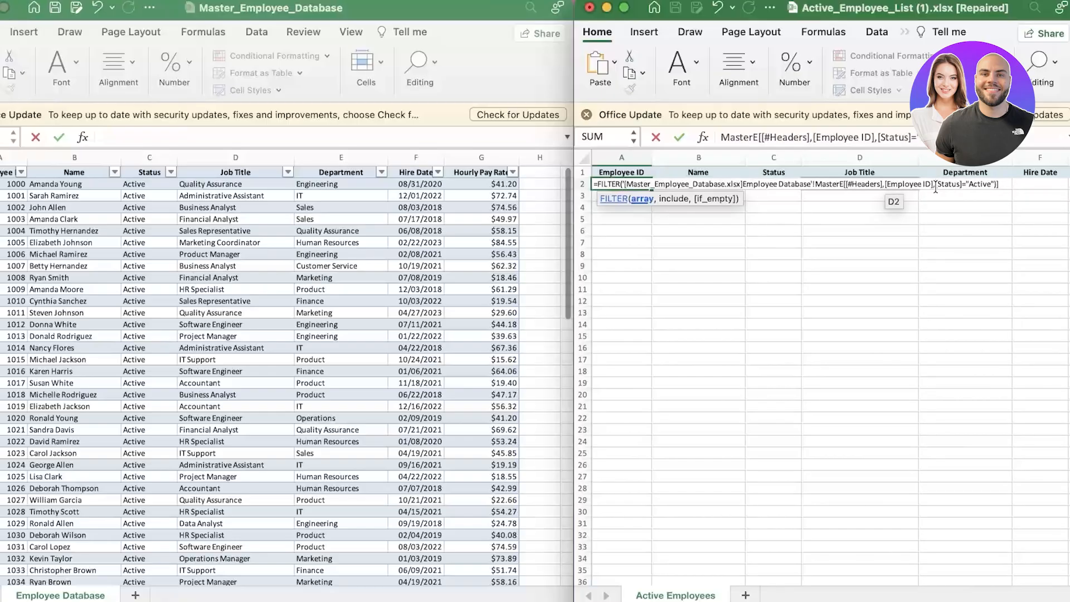
pyautogui.press('Return')
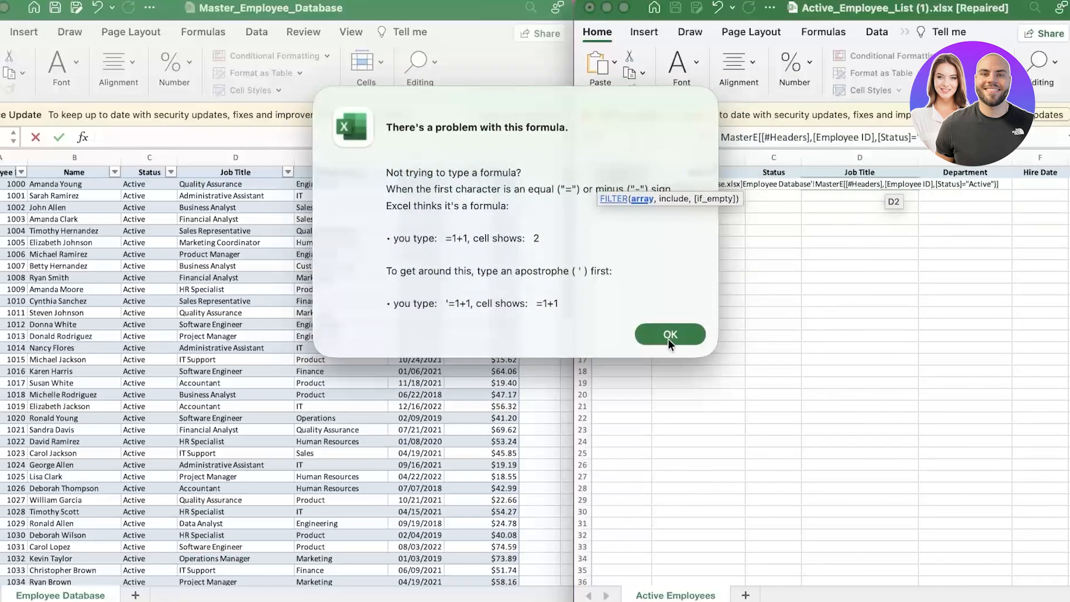
pyautogui.click(669, 338)
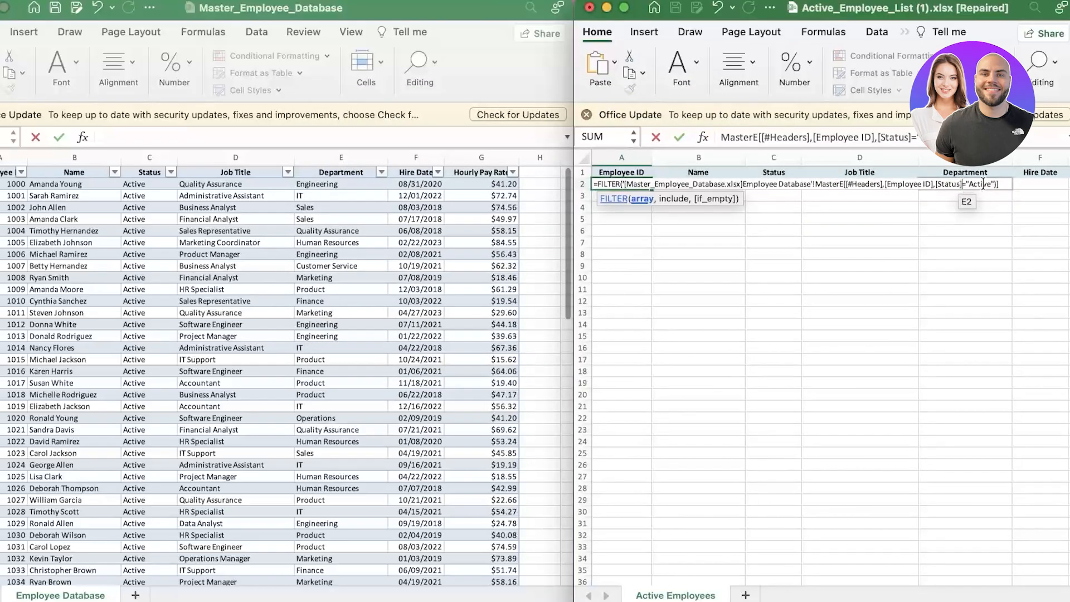
pyautogui.moveTo(623, 185); pyautogui.dragTo(997, 185)
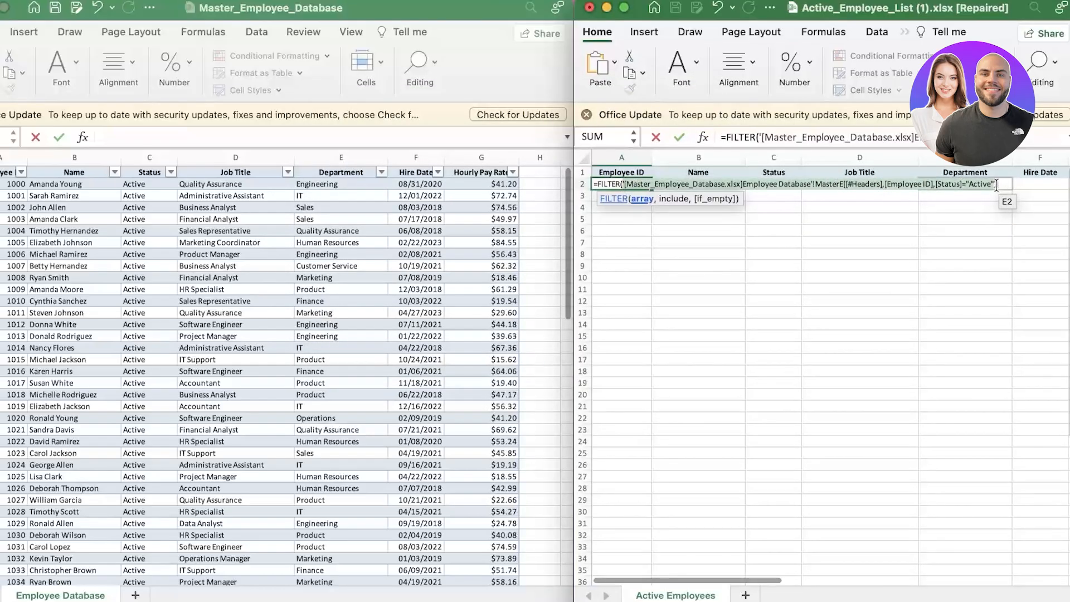
pyautogui.click(1022, 207)
pyautogui.click(669, 333)
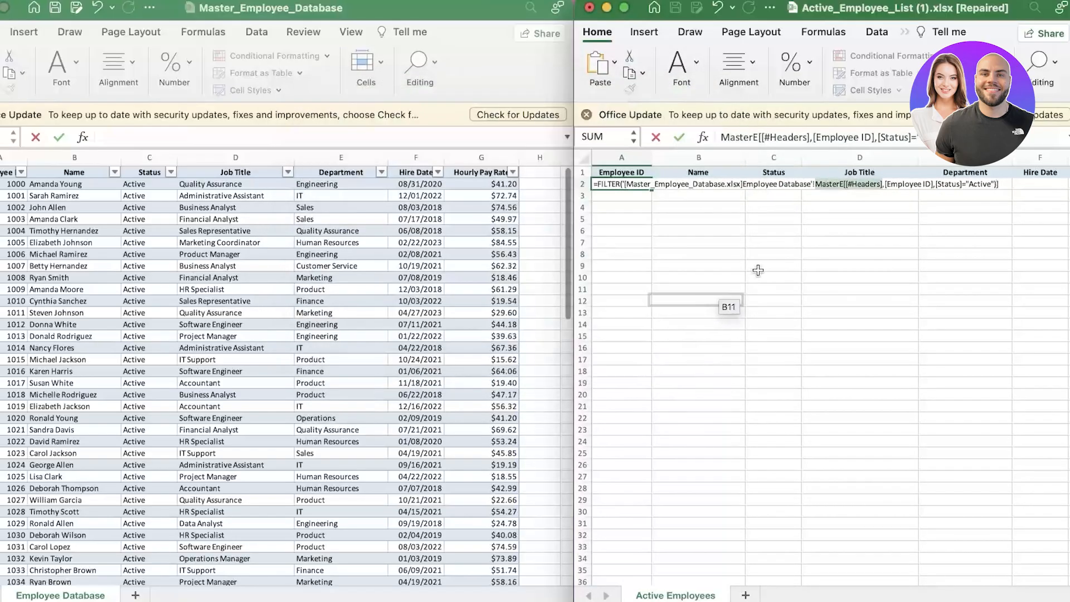
# Step: Delete the closing square bracket at the end of the A2 formula and try to commit it again
pyautogui.click(998, 184)
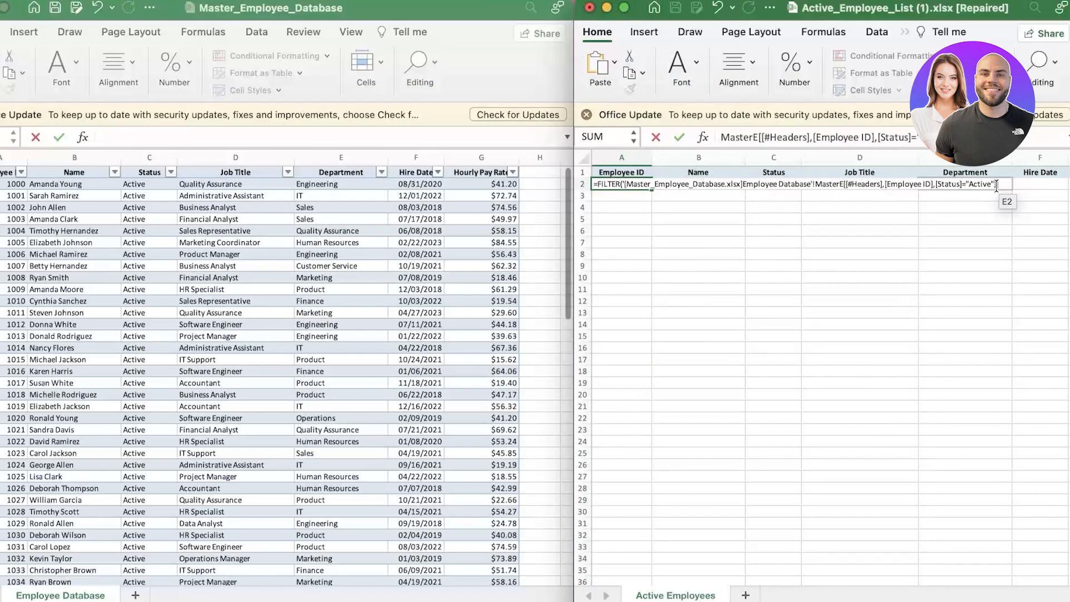
pyautogui.press('BackSpace')
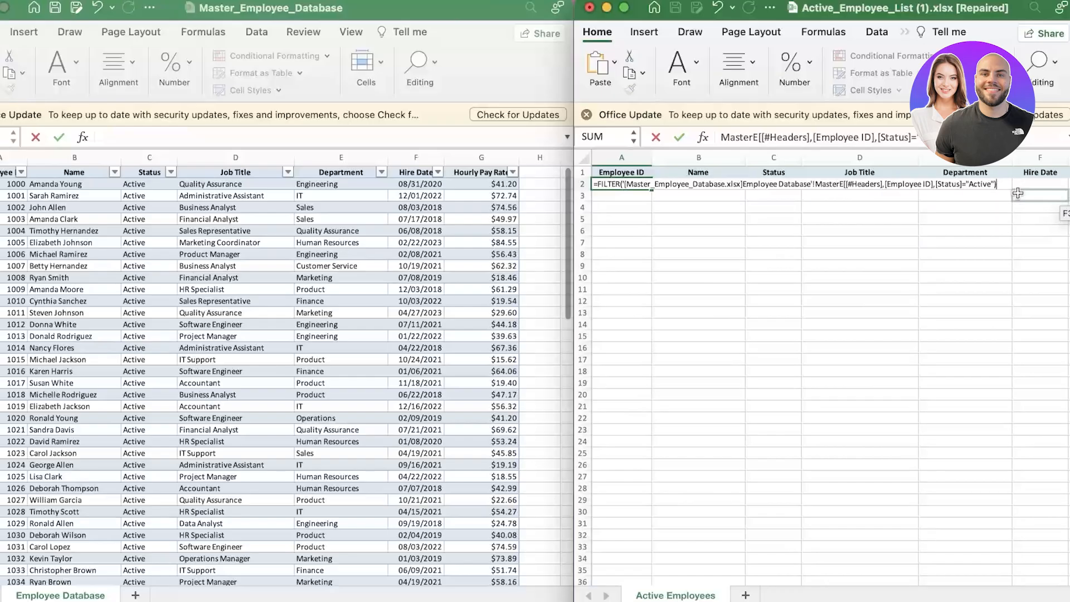
pyautogui.press('Return')
pyautogui.click(676, 335)
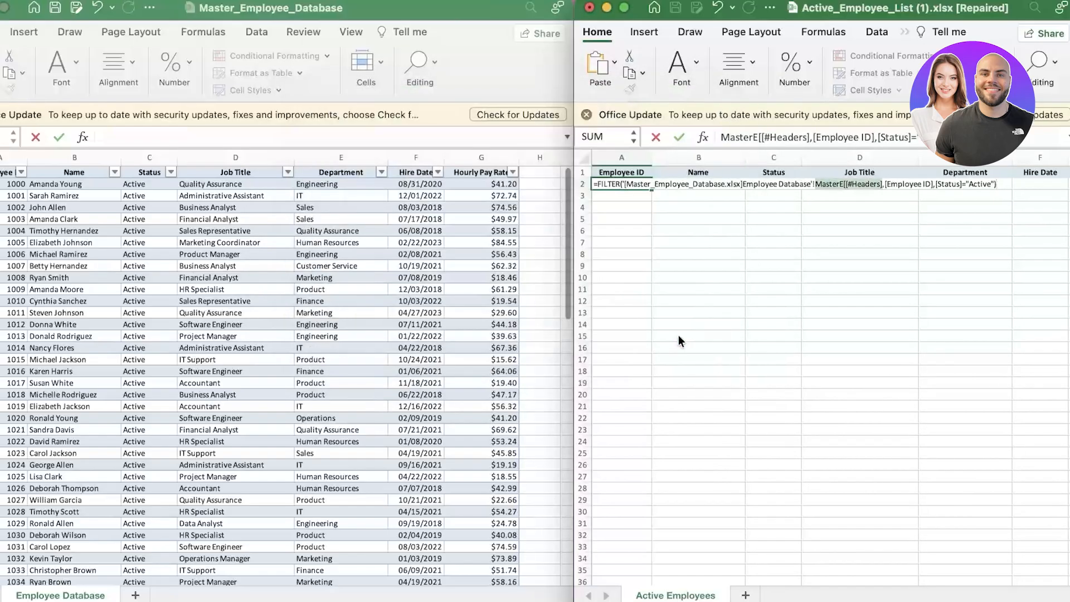
# Step: Strip all arguments from the A2 formula, cutting it back to =FILTER
pyautogui.click(966, 185)
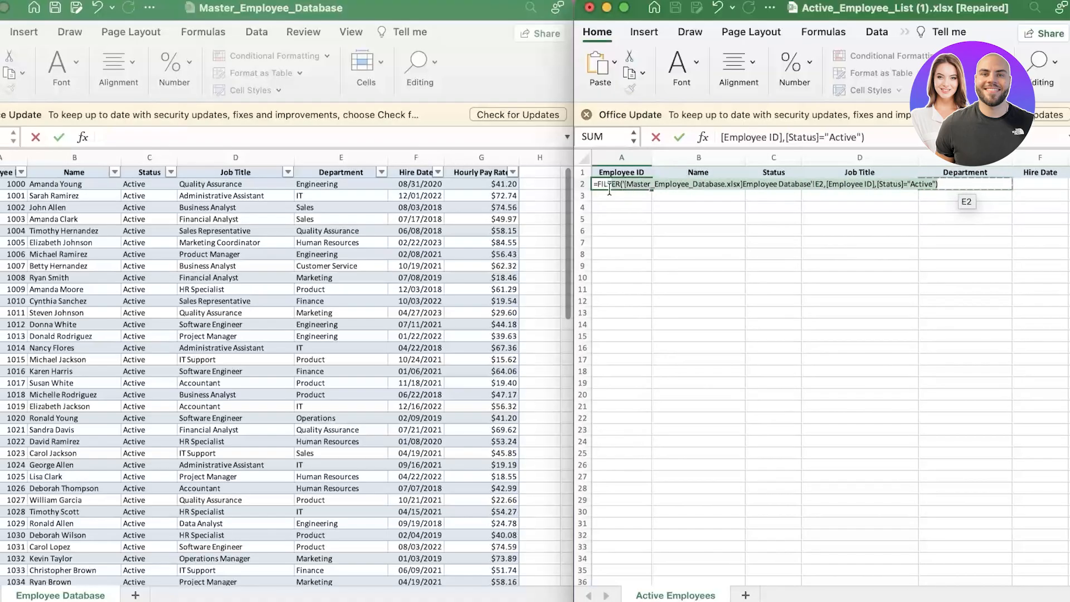
pyautogui.click(623, 189)
pyautogui.hotkey('shift', 'End')
pyautogui.press('Delete')
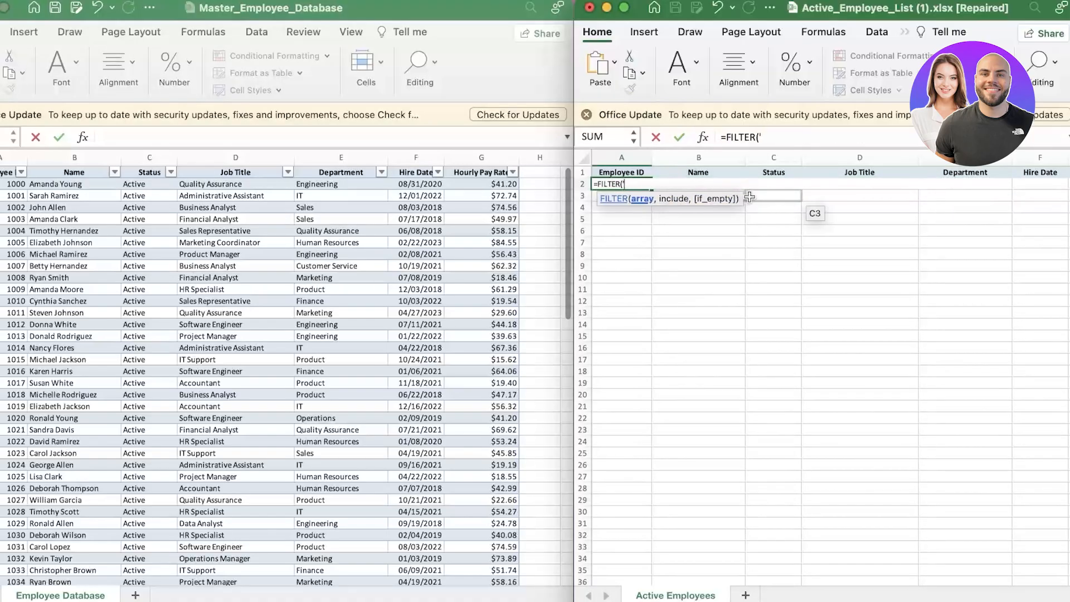
pyautogui.press('BackSpace')
pyautogui.moveTo(749, 196); pyautogui.dragTo(620, 187)
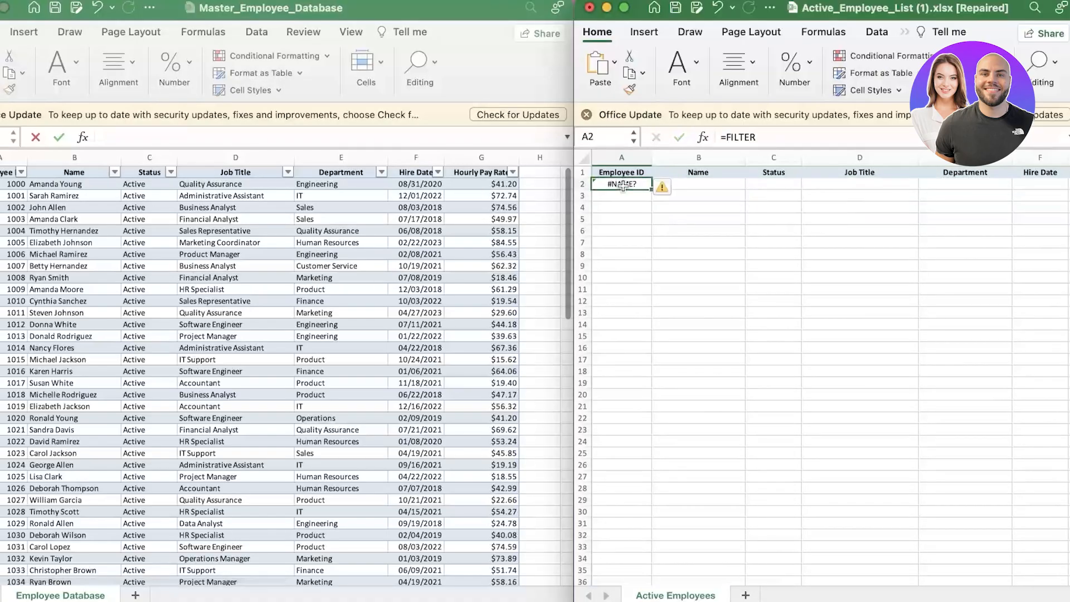
pyautogui.click(677, 190)
pyautogui.click(622, 186)
pyautogui.write('=F')
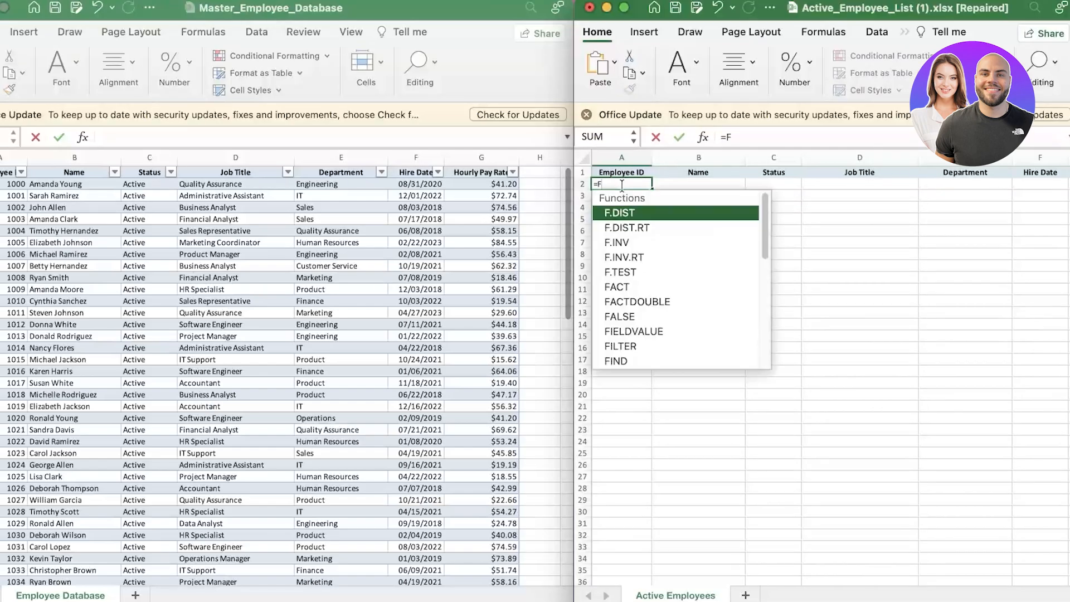
pyautogui.write('ilter(')
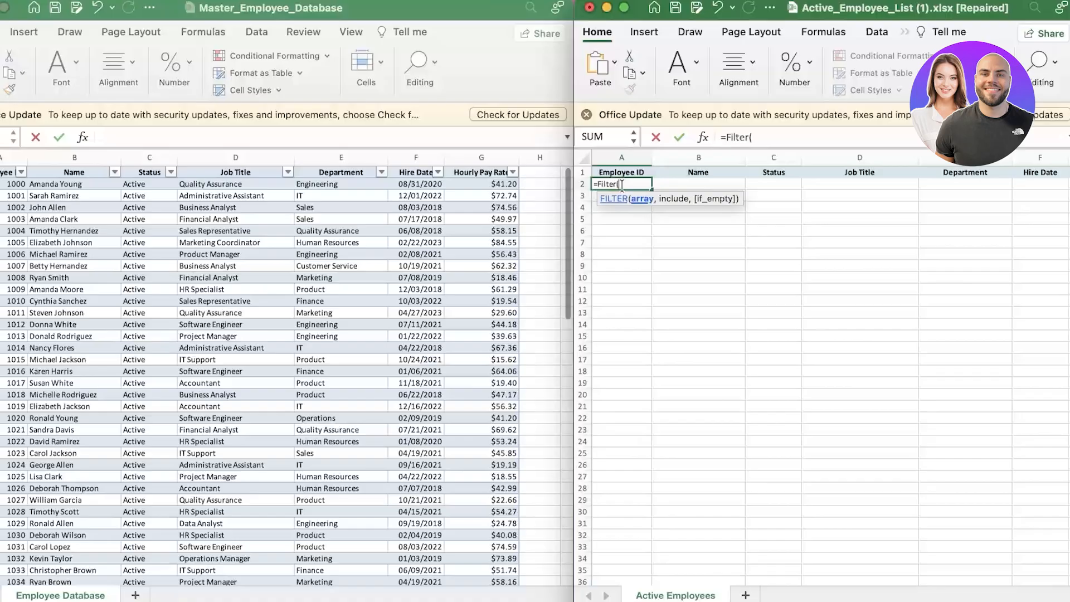
pyautogui.click(8, 172)
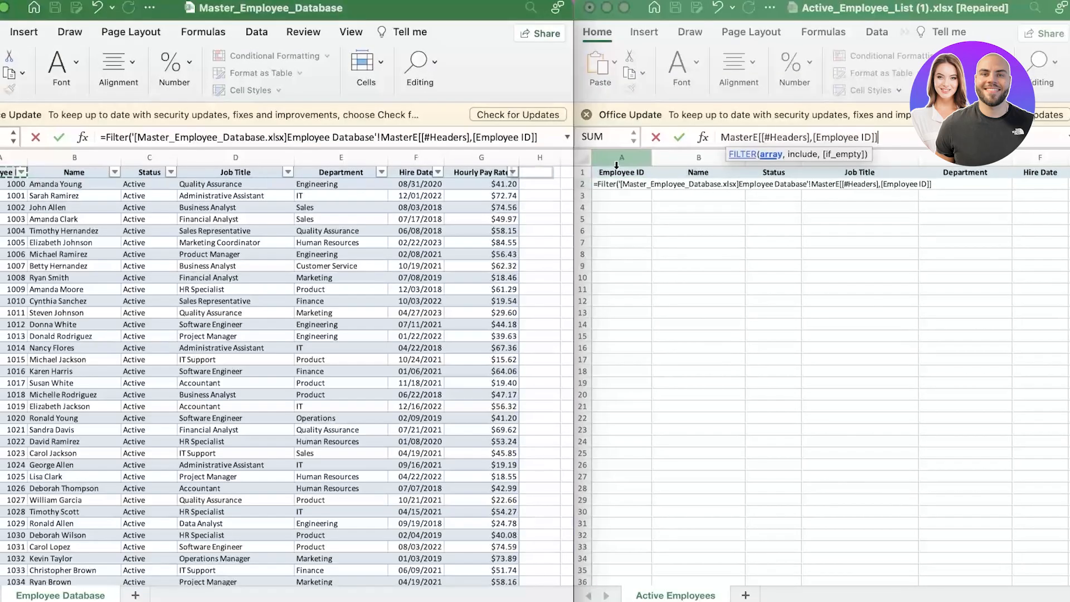
pyautogui.click(923, 184)
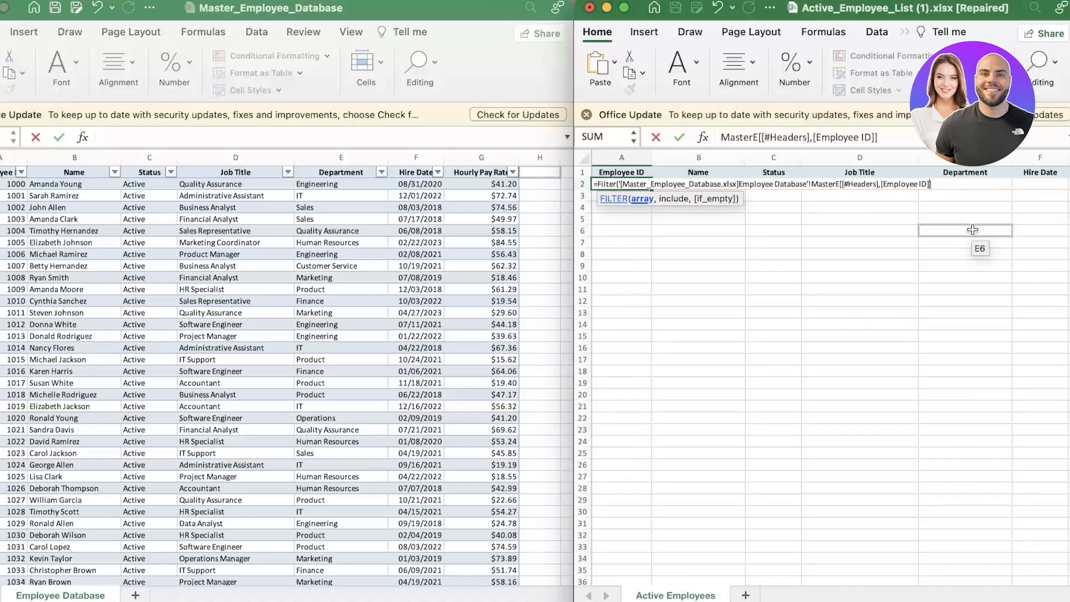
pyautogui.write(',')
pyautogui.moveTo(942, 186)
pyautogui.mouseDown()
pyautogui.moveTo(787, 187)
pyautogui.moveTo(843, 188)
pyautogui.mouseUp()
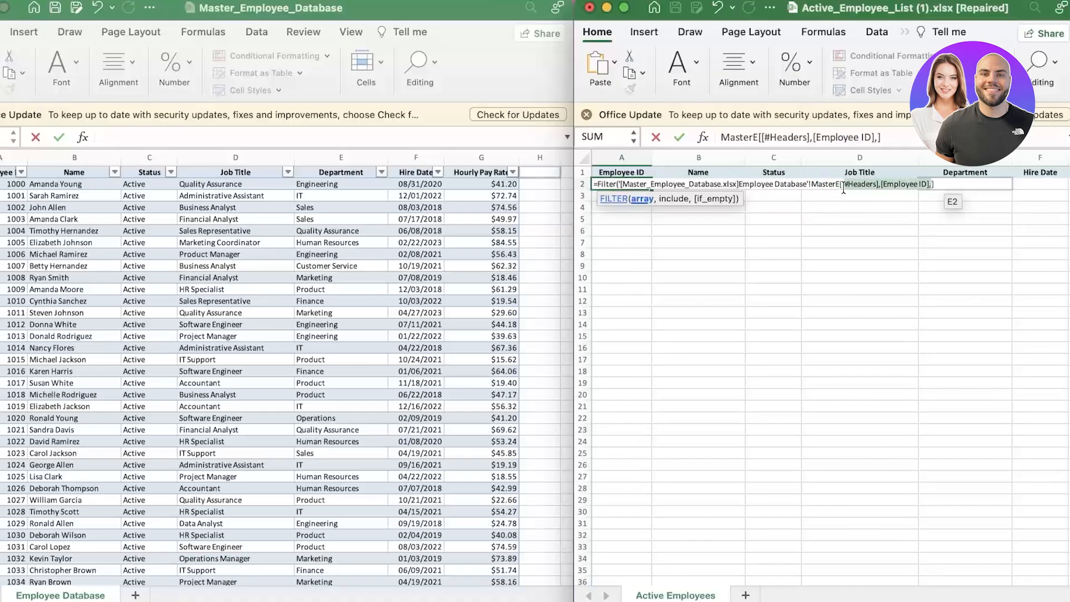
pyautogui.press('BackSpace')
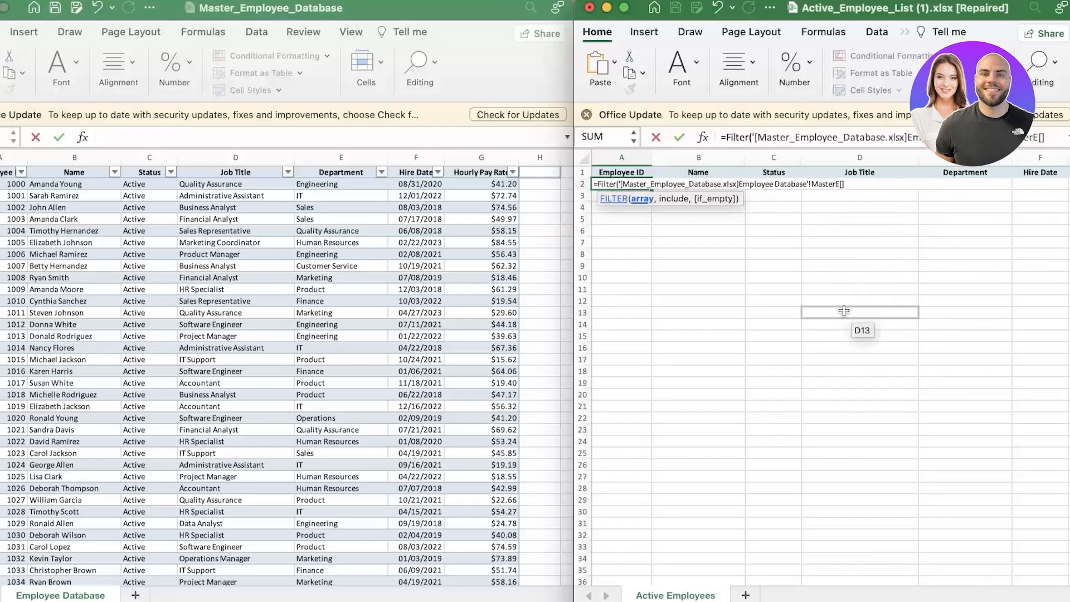
pyautogui.press('Escape')
# Step: Widen column A and start a FILTER formula in A2 with the master table's first Employee ID cell as the array
pyautogui.moveTo(652, 158); pyautogui.dragTo(674, 158)
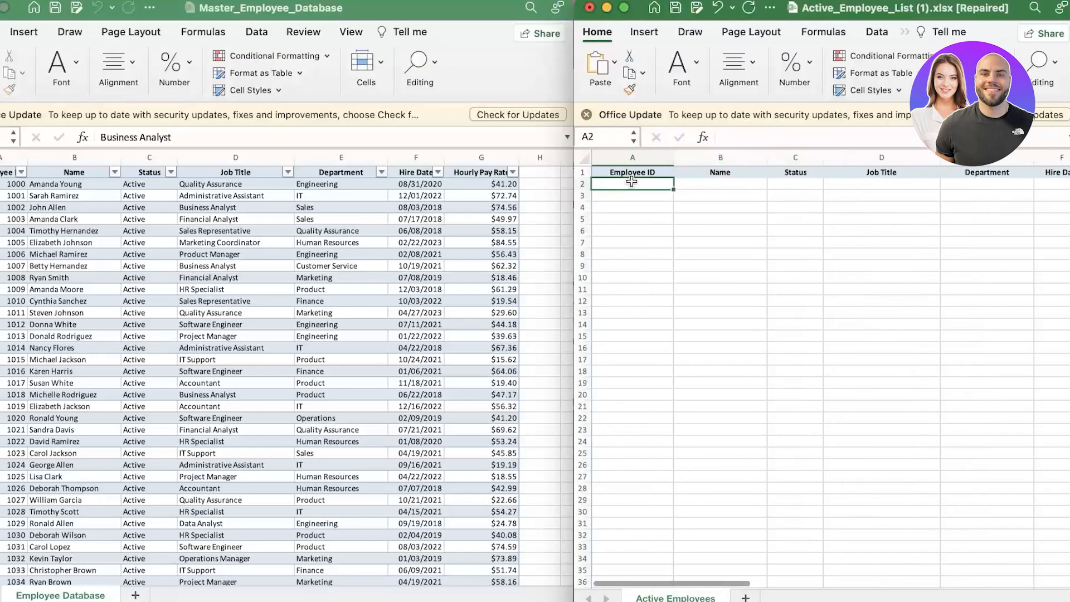
pyautogui.write('=')
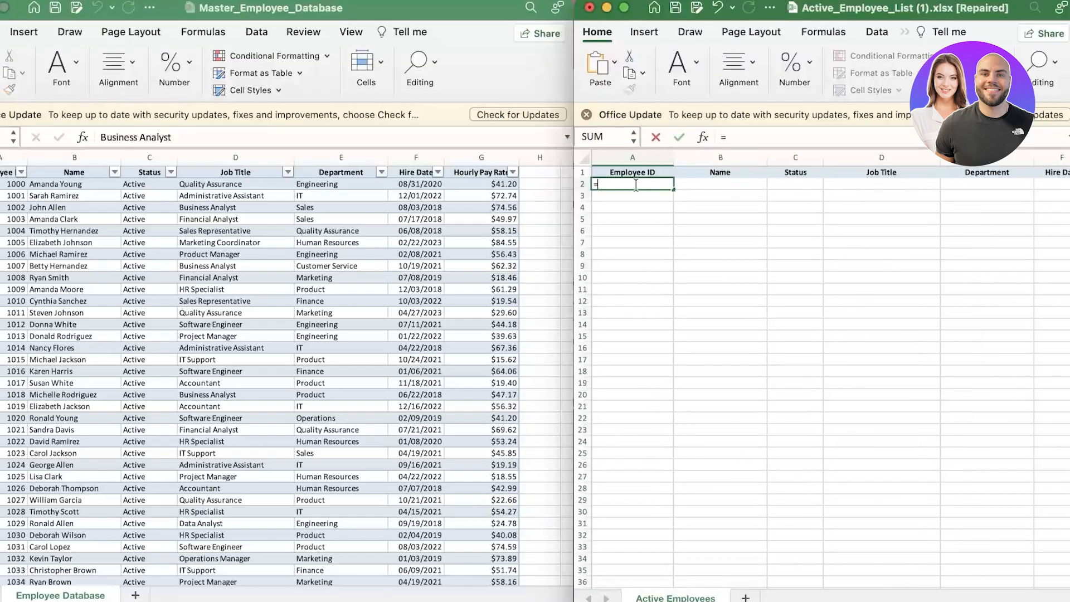
pyautogui.write('Fil')
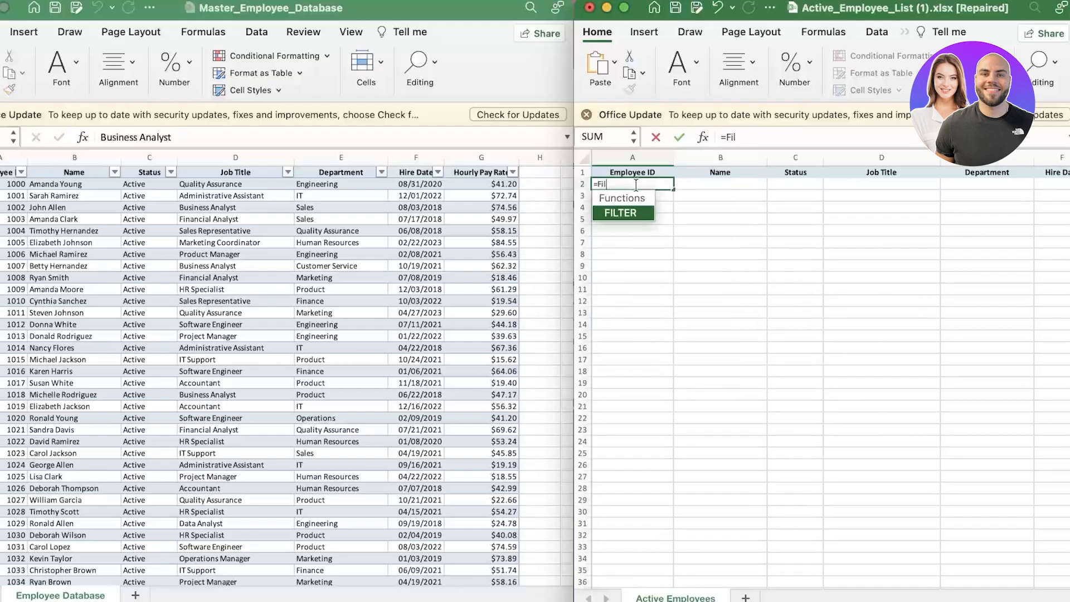
pyautogui.press('Return')
pyautogui.click(636, 184)
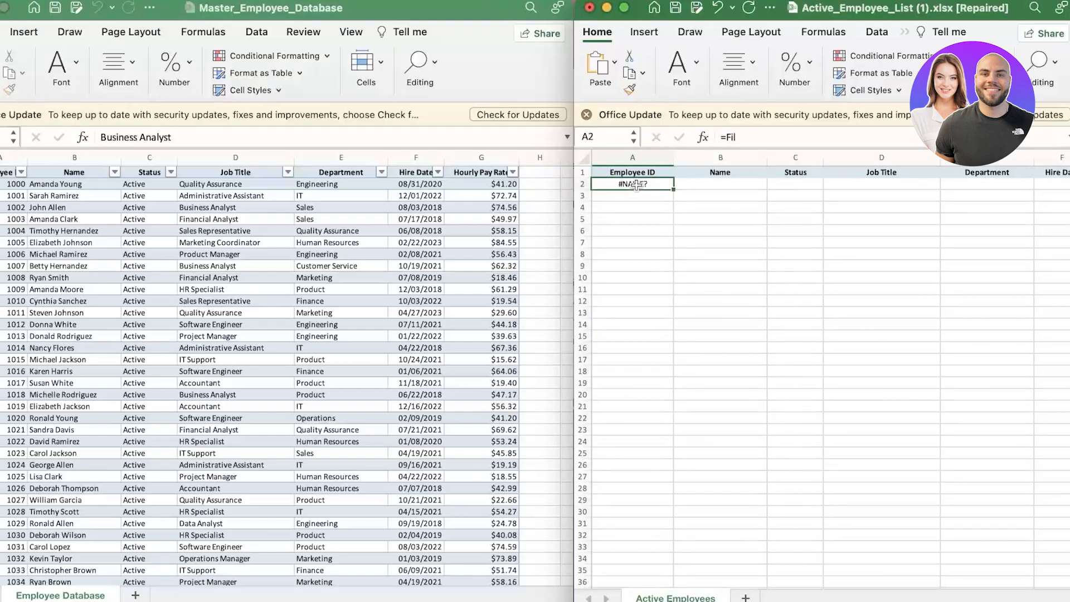
pyautogui.write('=F')
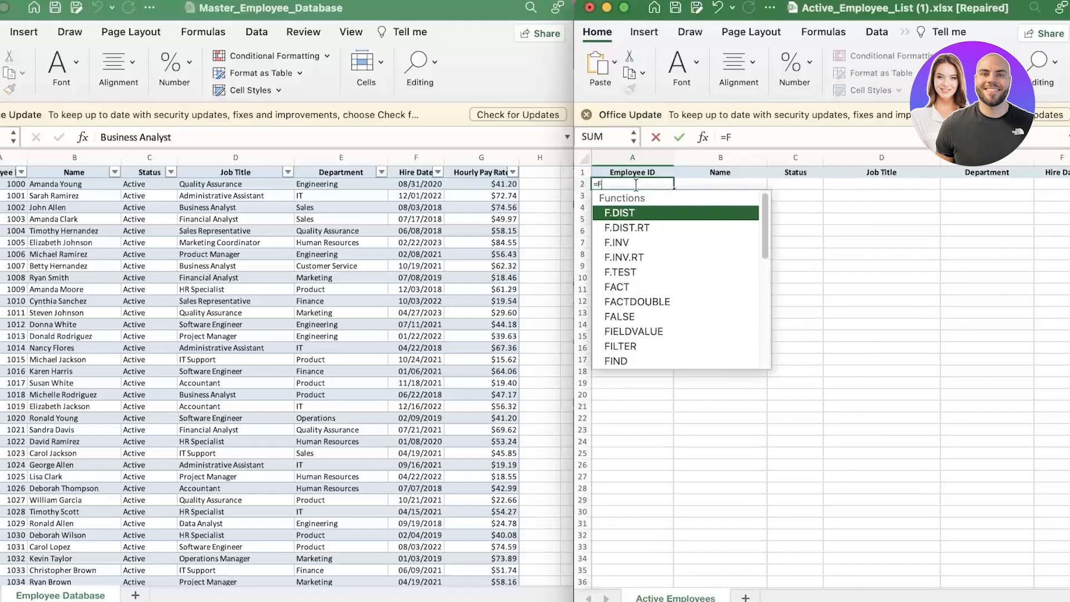
pyautogui.write('ILTER')
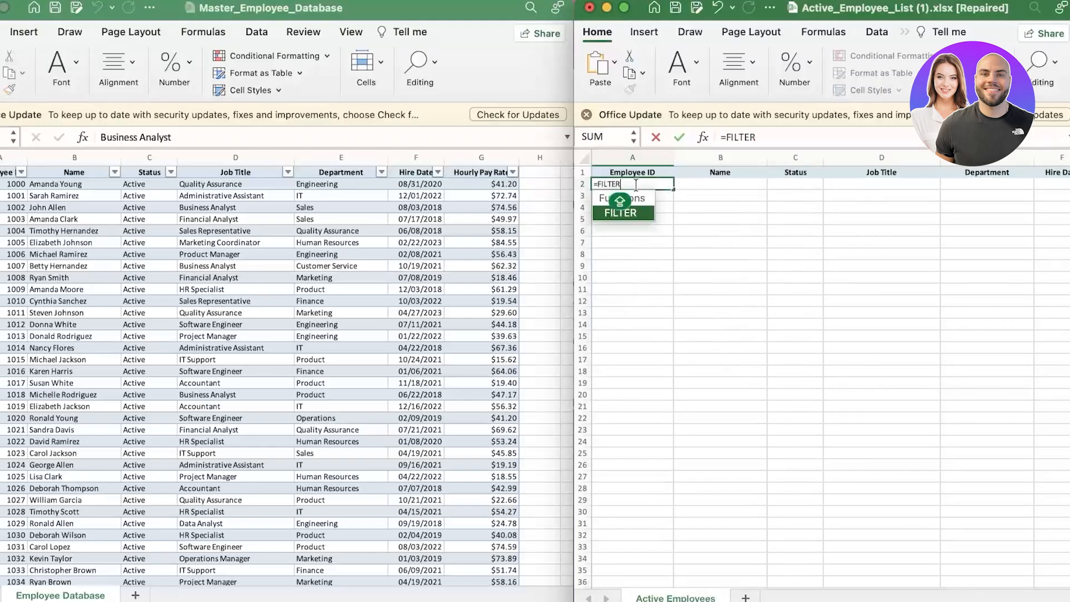
pyautogui.write('(')
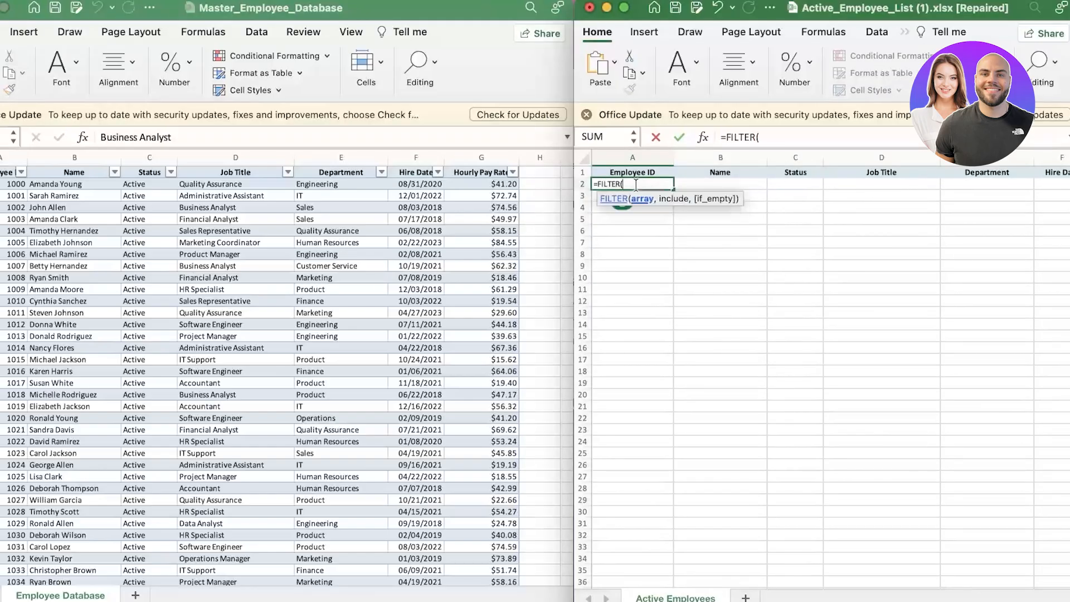
pyautogui.click(4, 184)
pyautogui.click(5, 184)
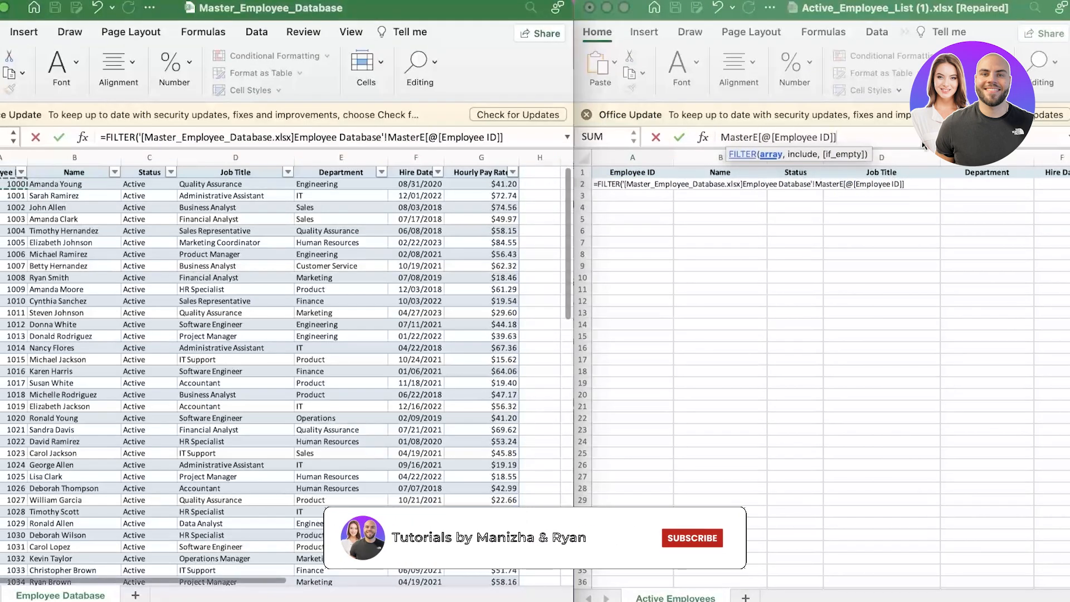
# Step: Enlarge the Active_Employee_List window and paste a copy of the Employee ID reference after a comma as FILTER's include argument
pyautogui.click(604, 147)
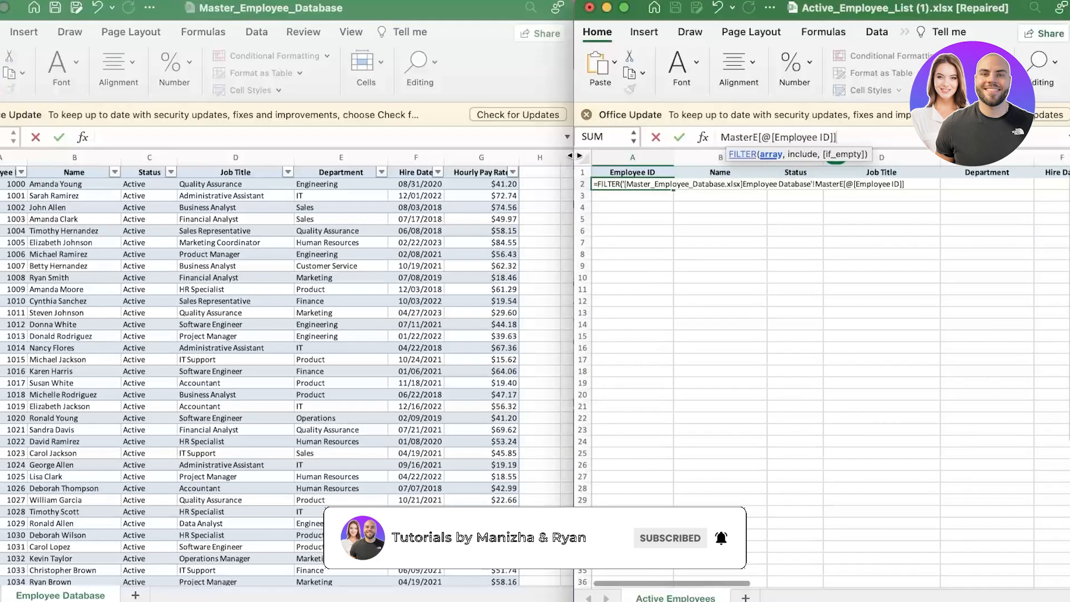
pyautogui.moveTo(574, 157); pyautogui.dragTo(154, 191)
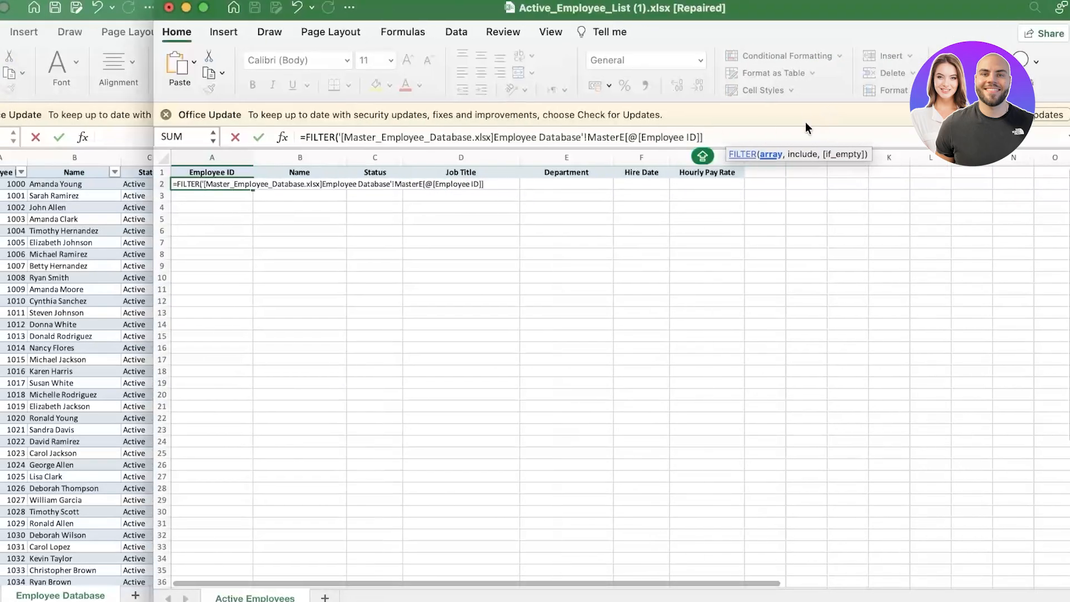
pyautogui.click(755, 139)
pyautogui.write(',')
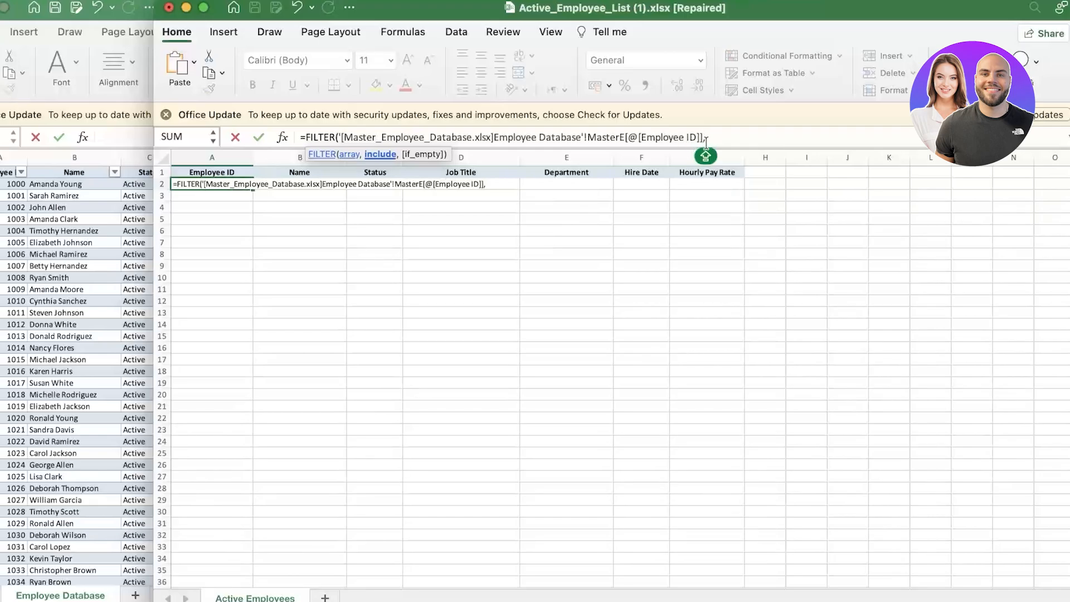
pyautogui.moveTo(703, 137); pyautogui.dragTo(341, 144)
pyautogui.press('cmd+c')
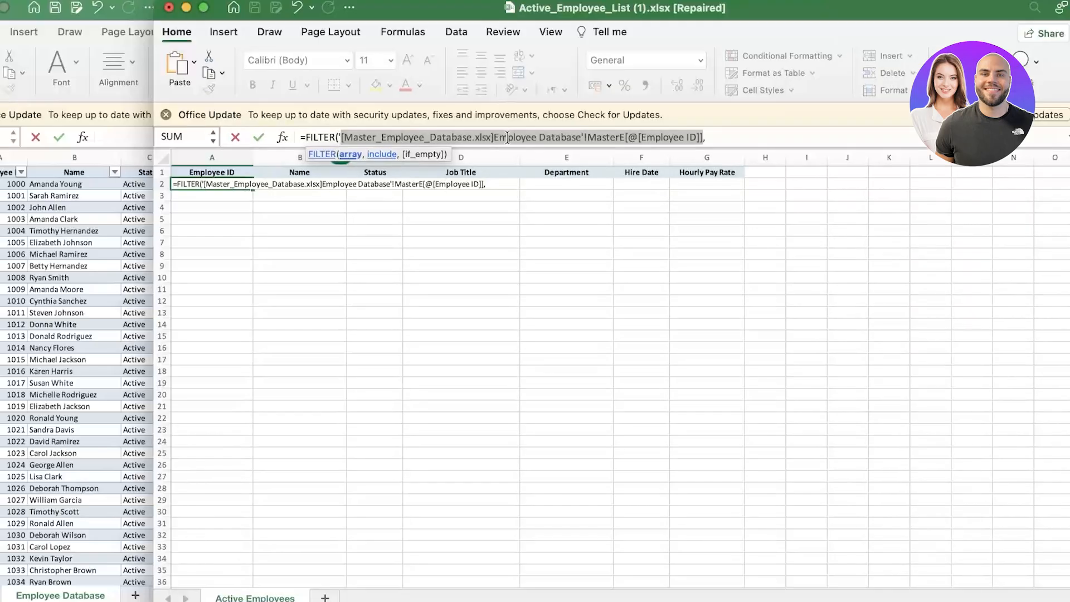
pyautogui.click(719, 137)
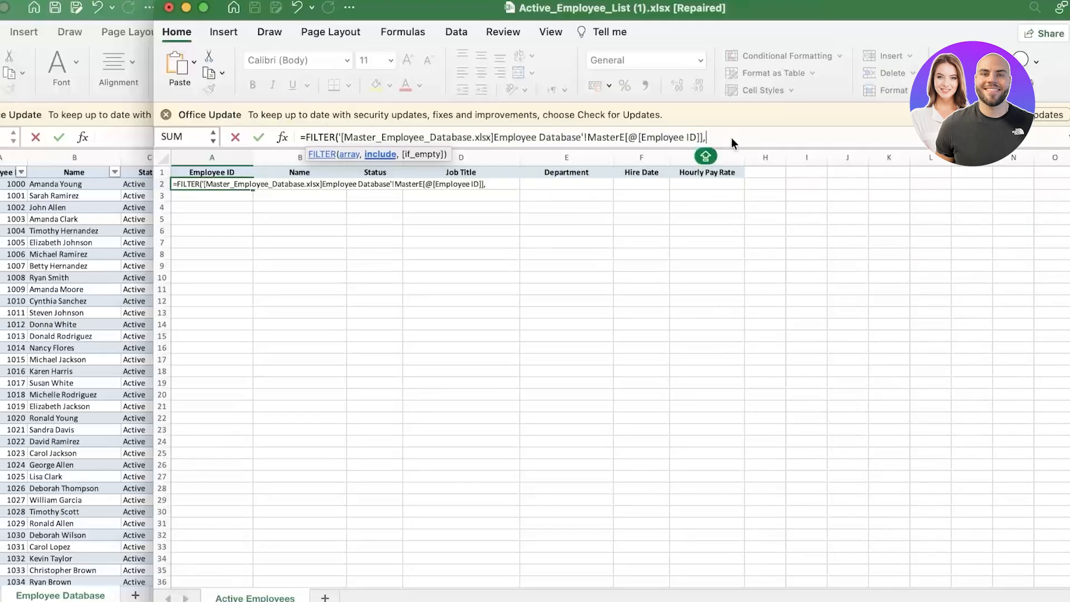
pyautogui.press('cmd+v')
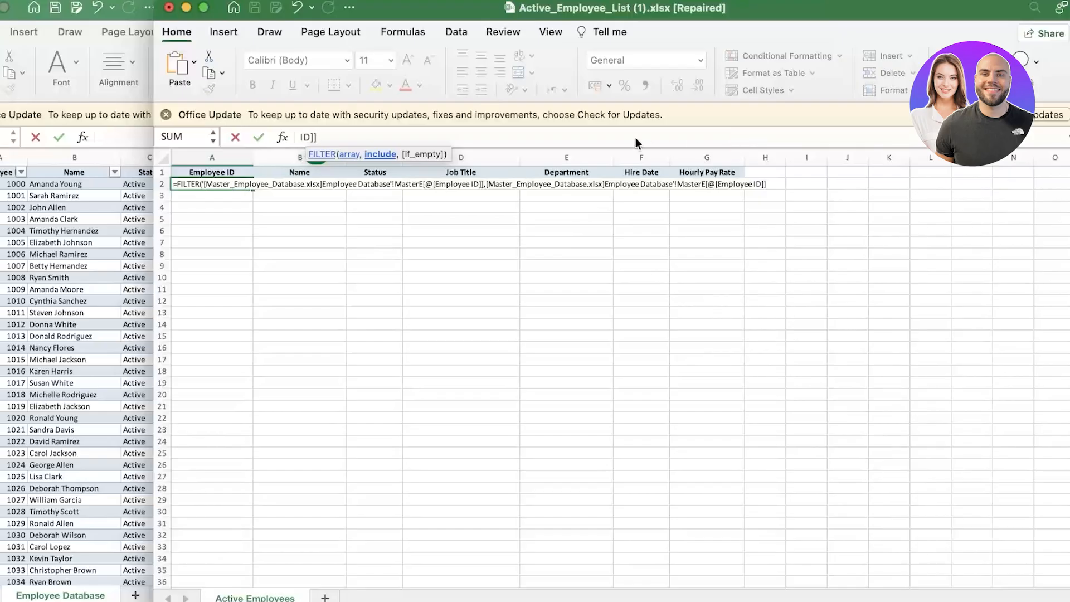
# Step: Delete the column name Employee ID from inside the brackets of the second reference in the A2 formula
pyautogui.press('Left')
pyautogui.press('Left')
pyautogui.press('Left')
pyautogui.press('Left')
pyautogui.press('Left')
pyautogui.press('Left')
pyautogui.press('Left')
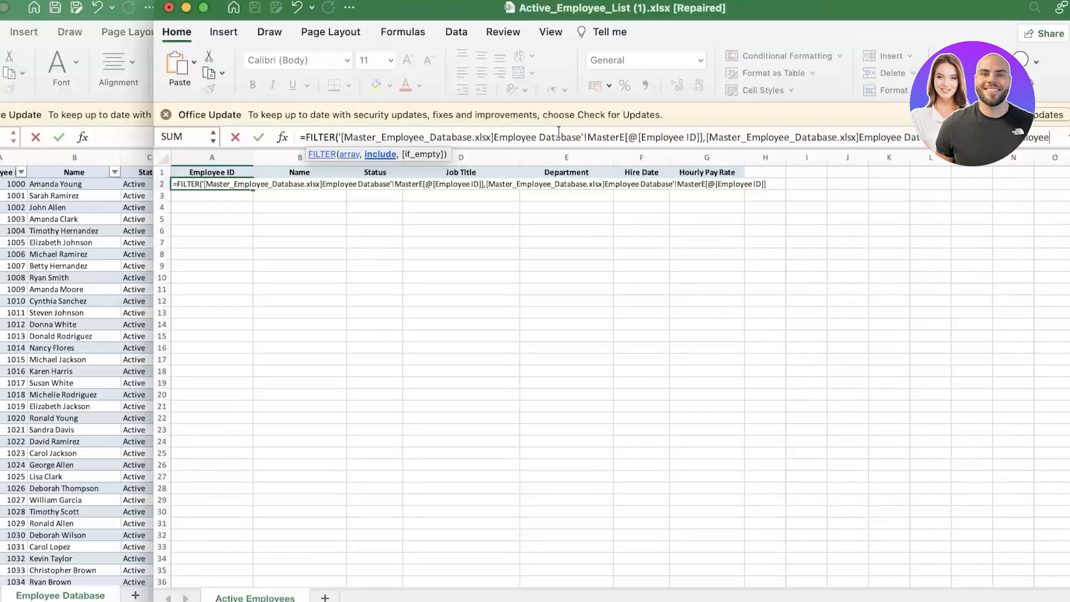
pyautogui.press('Right')
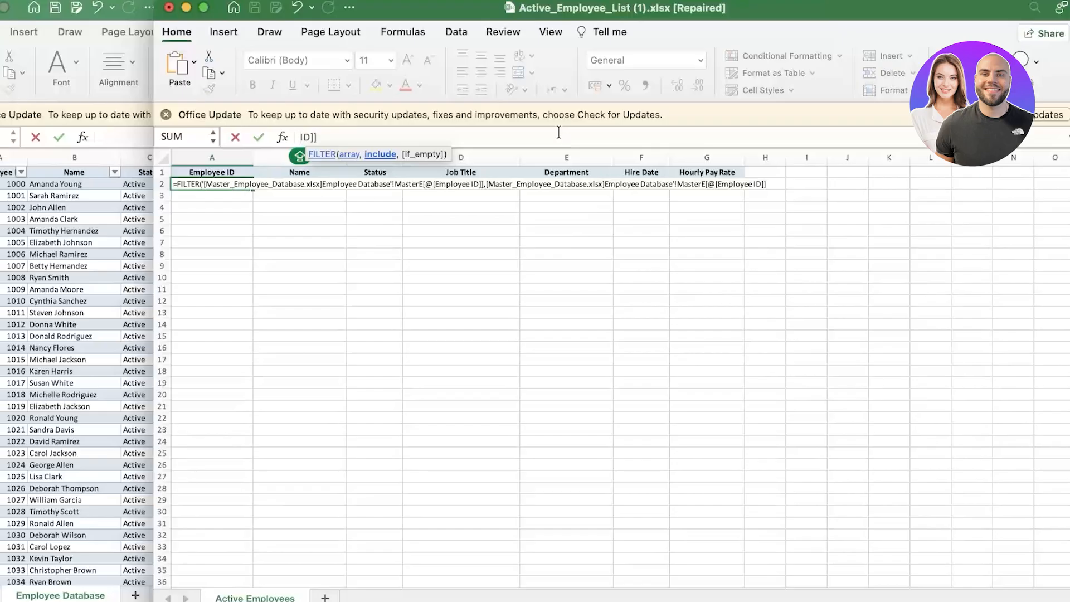
pyautogui.press('BackSpace')
pyautogui.press('BackSpace')
pyautogui.press('BackSpace')
pyautogui.press('BackSpace')
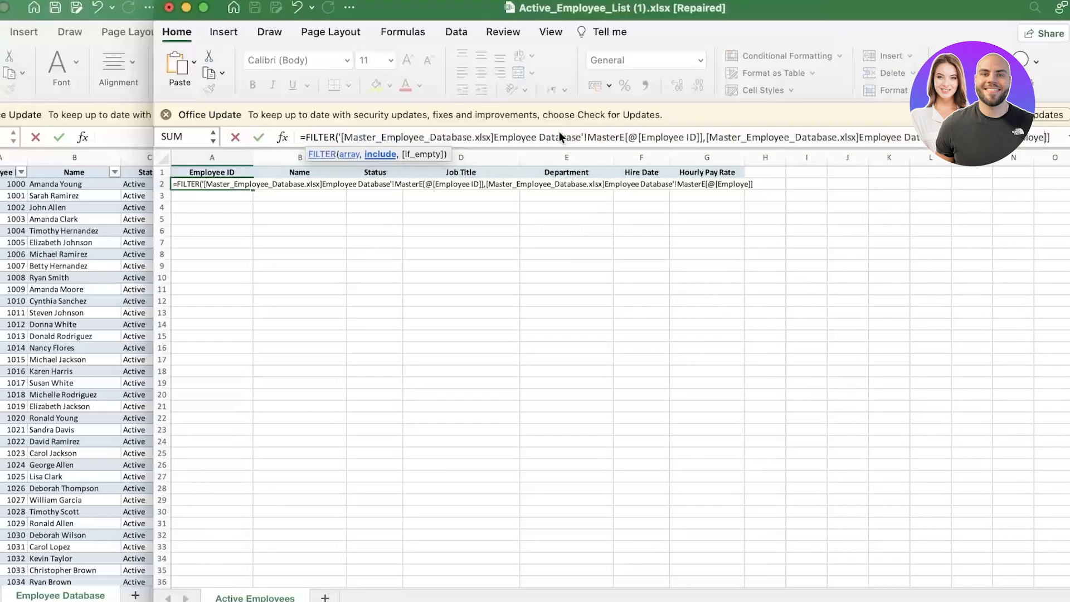
pyautogui.press('BackSpace')
pyautogui.press('BackSpace')
pyautogui.press('BackSpace')
pyautogui.press('BackSpace')
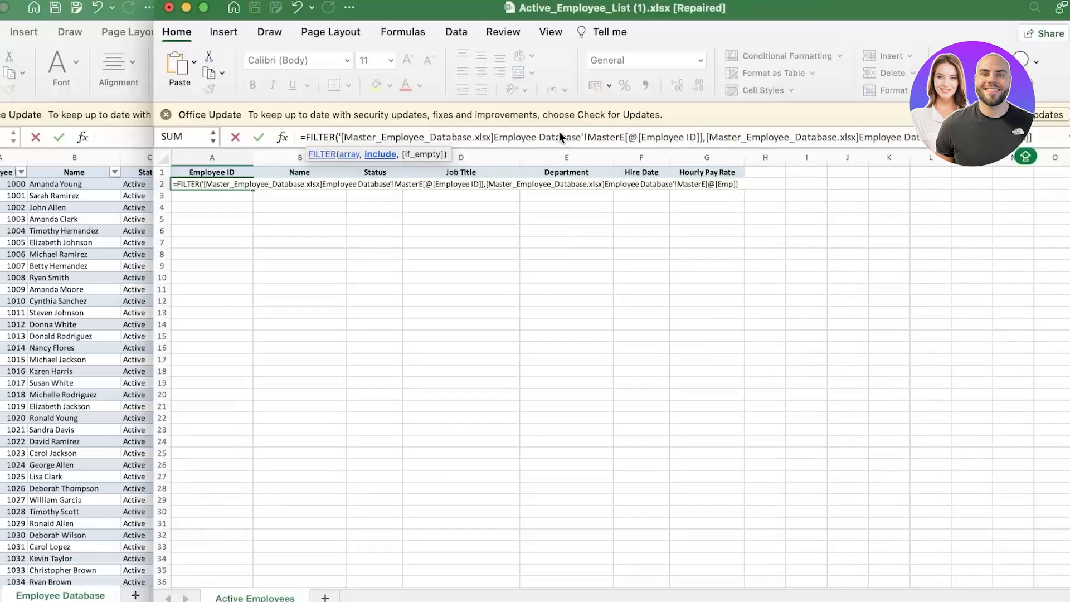
pyautogui.press('BackSpace')
pyautogui.press('BackSpace')
pyautogui.press('BackSpace')
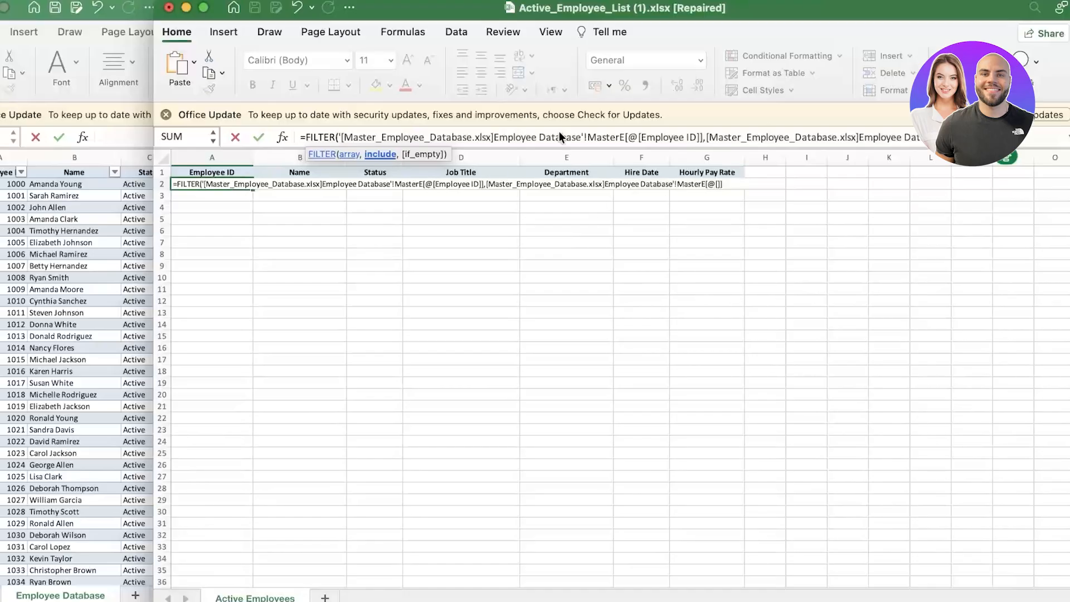
# Step: Enter Status as the column name in the second reference and begin an equals comparison after its closing brackets
pyautogui.write('STATUS')
pyautogui.press('BackSpace')
pyautogui.press('BackSpace')
pyautogui.press('BackSpace')
pyautogui.press('BackSpace')
pyautogui.press('BackSpace')
pyautogui.press('BackSpace')
pyautogui.write('Status]]="Ative')
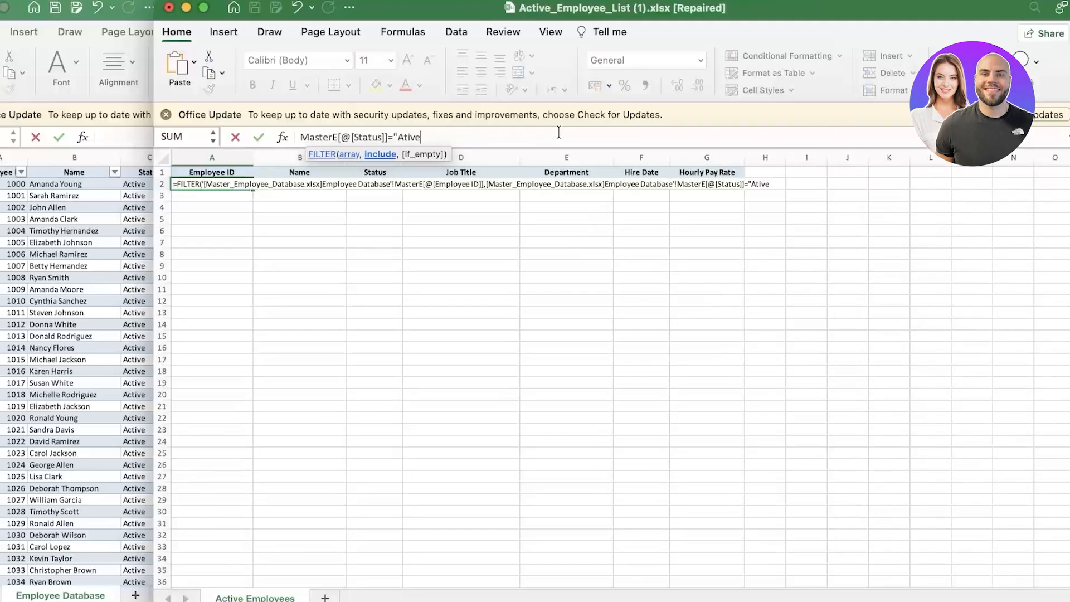
# Step: Complete the Status comparison as ="Active", close the FILTER parenthesis and try to commit the A2 formula
pyautogui.press('BackSpace')
pyautogui.press('BackSpace')
pyautogui.press('BackSpace')
pyautogui.press('BackSpace')
pyautogui.press('BackSpace')
pyautogui.press('BackSpace')
pyautogui.write('Act')
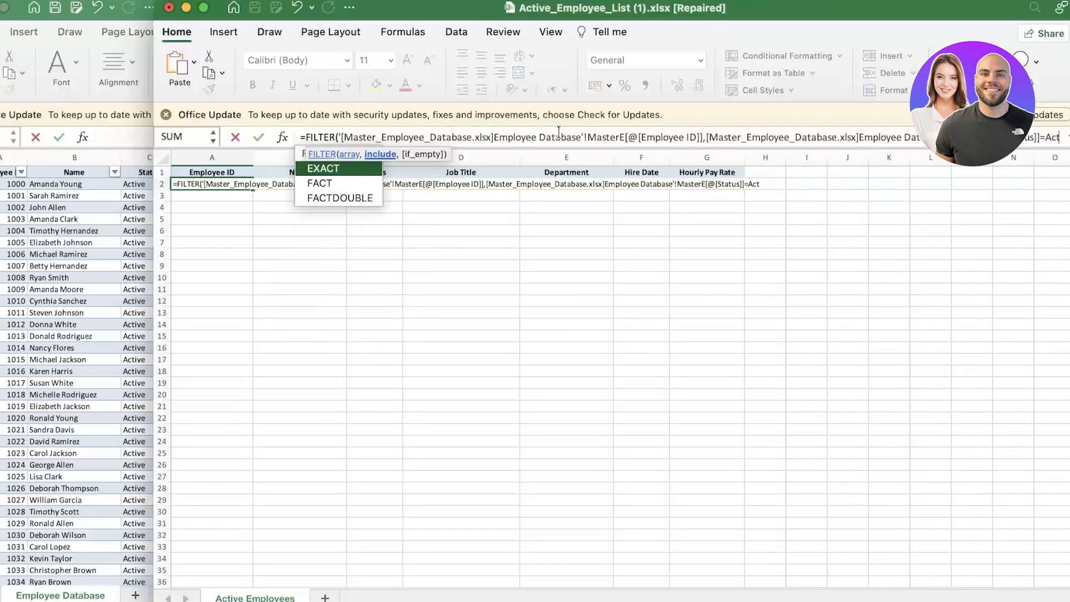
pyautogui.write('ive"')
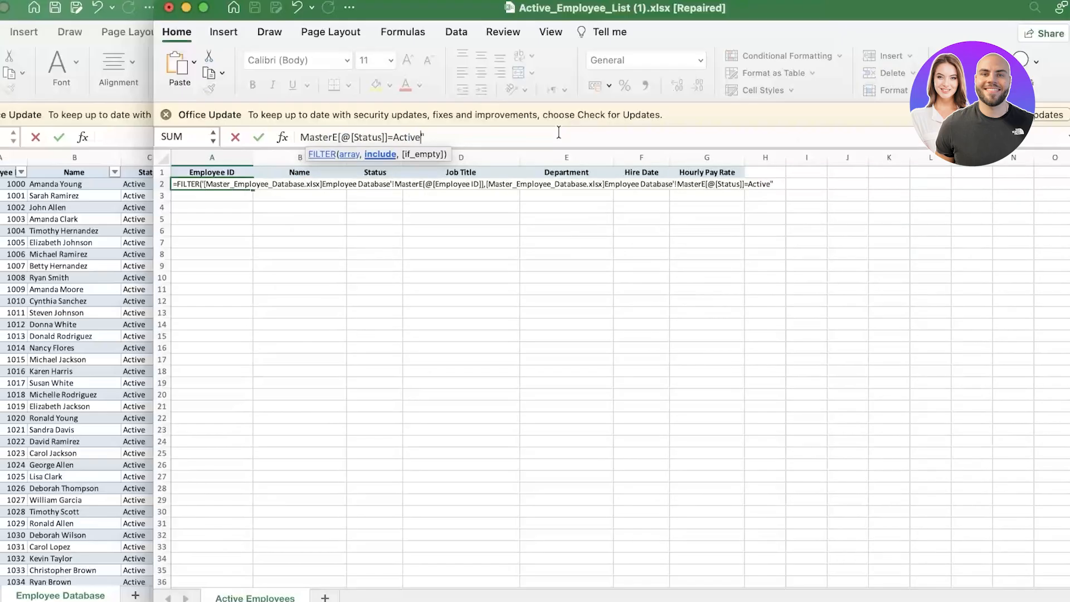
pyautogui.press('Left')
pyautogui.press('Left')
pyautogui.press('Left')
pyautogui.press('Left')
pyautogui.press('Left')
pyautogui.press('Left')
pyautogui.press('Left')
pyautogui.write('"')
pyautogui.press('End')
pyautogui.write(')')
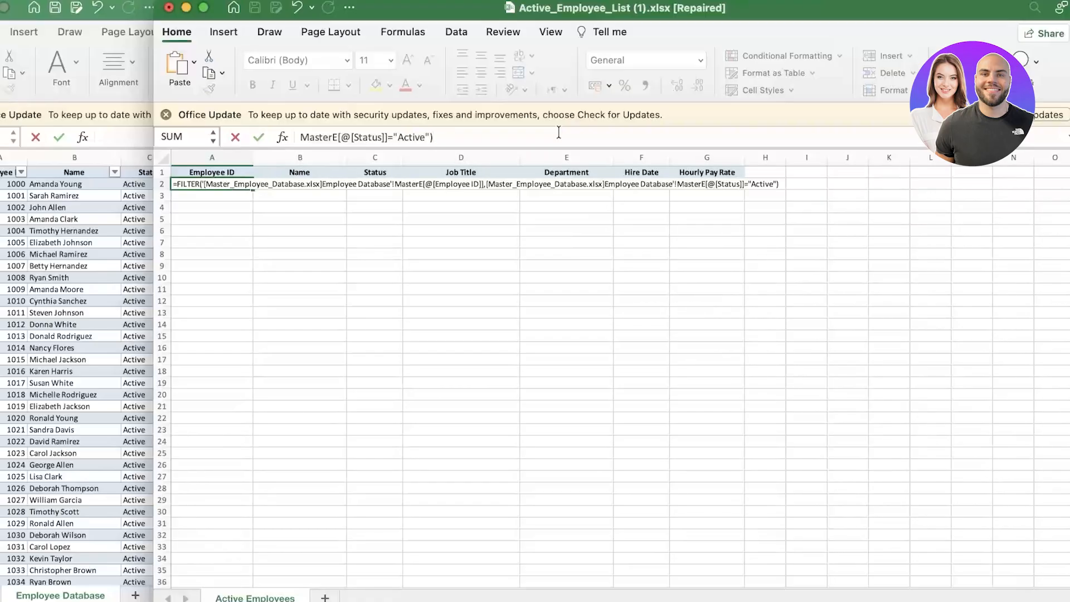
pyautogui.press('Return')
pyautogui.click(646, 335)
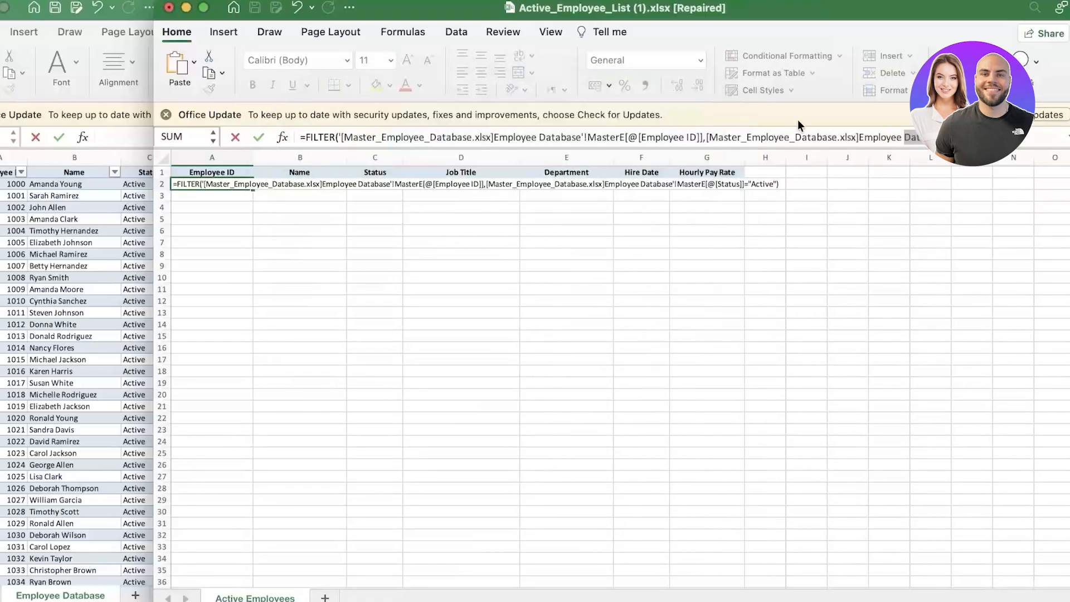
# Step: Examine the A2 formula's syntax from the Employee ID array argument through the Status condition
pyautogui.click(861, 137)
pyautogui.doubleClick(825, 137)
pyautogui.click(667, 136)
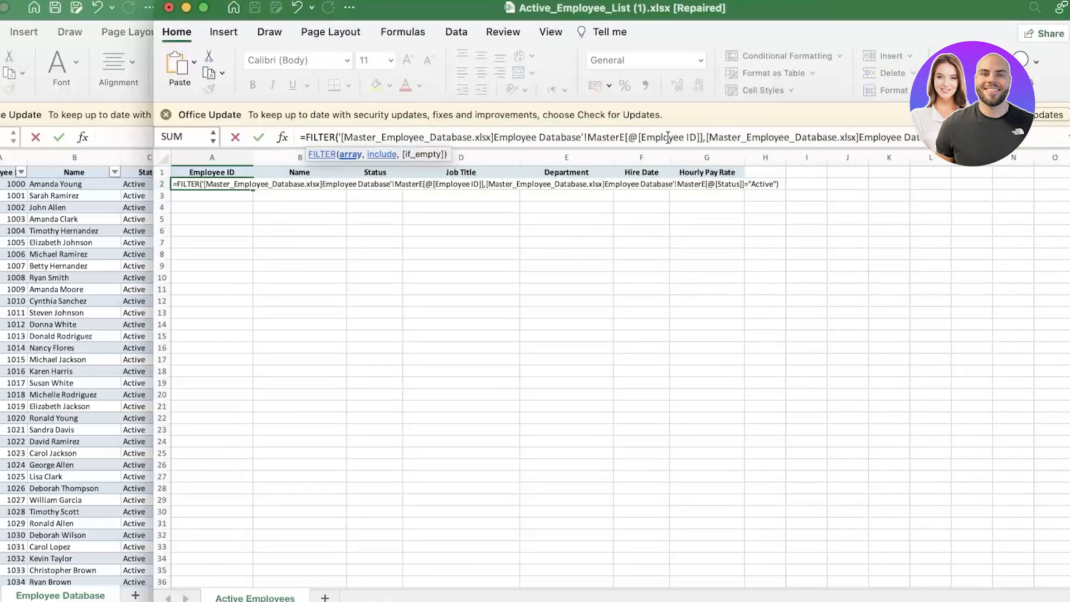
pyautogui.moveTo(866, 135); pyautogui.dragTo(1029, 136)
pyautogui.click(662, 134)
pyautogui.press('Down')
pyautogui.press('Left')
pyautogui.press('Left')
pyautogui.press('Left')
pyautogui.press('Left')
pyautogui.press('Left')
pyautogui.press('Left')
pyautogui.press('Left')
pyautogui.press('Left')
pyautogui.press('Left')
pyautogui.press('Left')
pyautogui.press('Left')
pyautogui.press('Left')
pyautogui.press('Left')
pyautogui.press('Left')
pyautogui.press('Left')
pyautogui.press('Left')
pyautogui.press('Left')
pyautogui.press('Left')
pyautogui.press('Left')
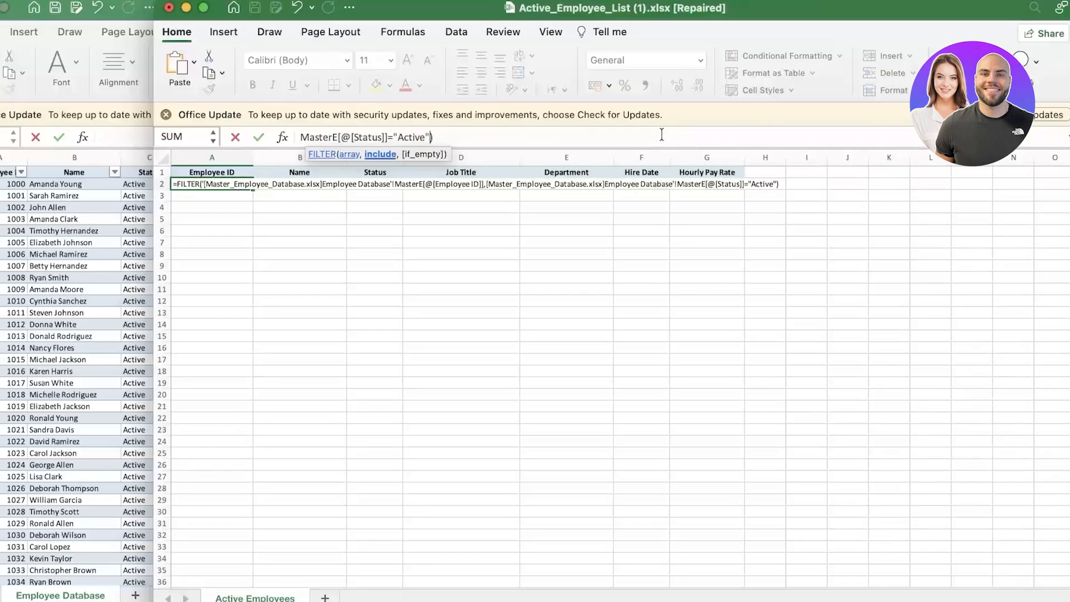
pyautogui.press('Left')
pyautogui.press('Left')
pyautogui.press('Left')
pyautogui.press('Left')
pyautogui.press('Left')
pyautogui.press('Left')
pyautogui.press('Left')
pyautogui.press('Left')
pyautogui.press('Left')
pyautogui.press('Left')
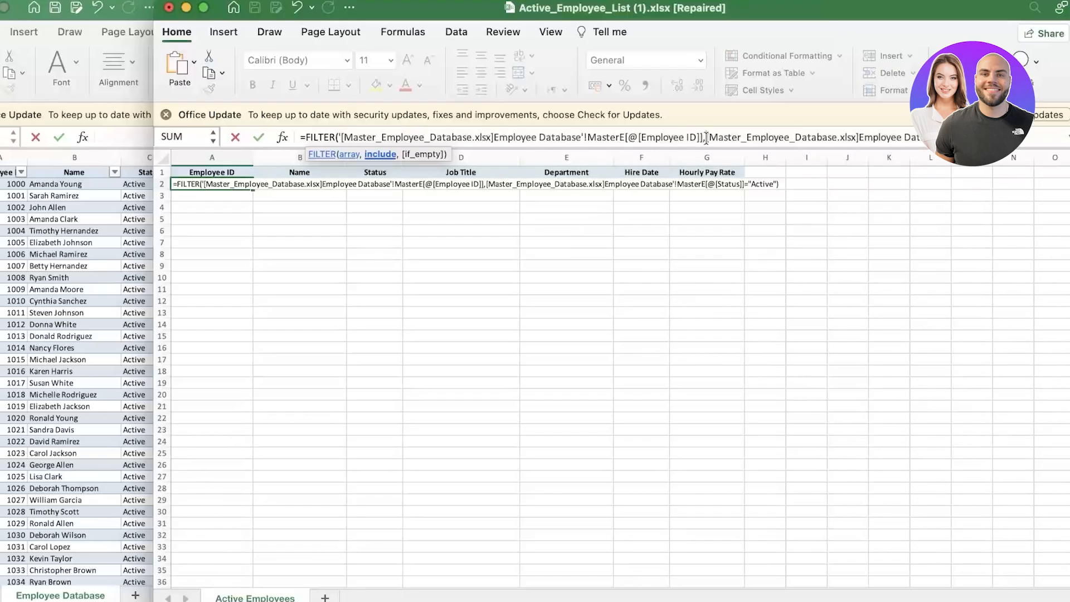
# Step: Replace the comma between the Employee ID array and the second workbook reference in the A2 formula
pyautogui.moveTo(706, 138); pyautogui.dragTo(594, 129)
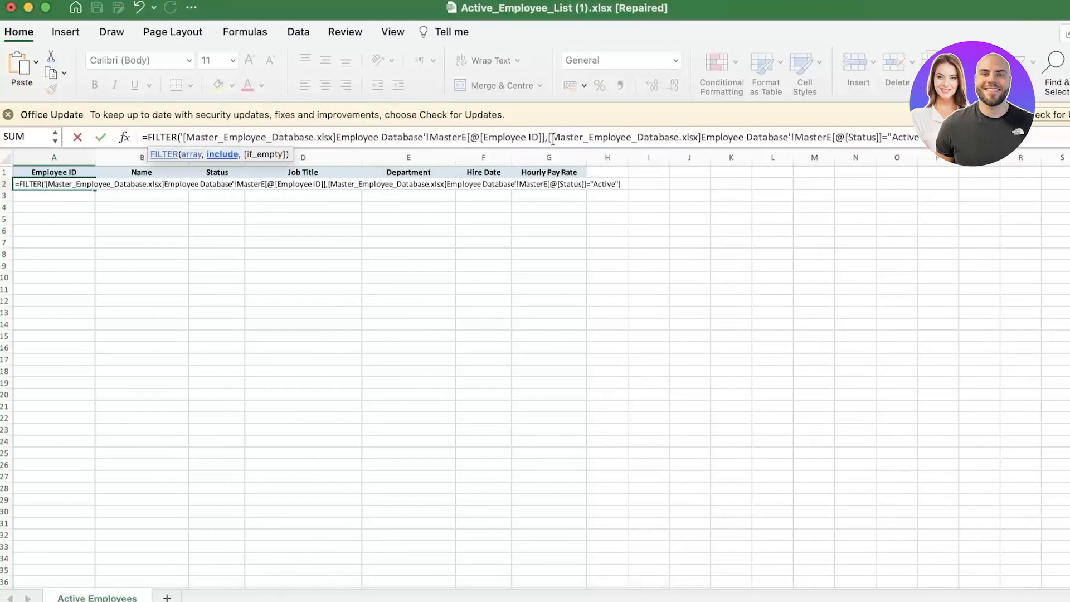
pyautogui.press('BackSpace')
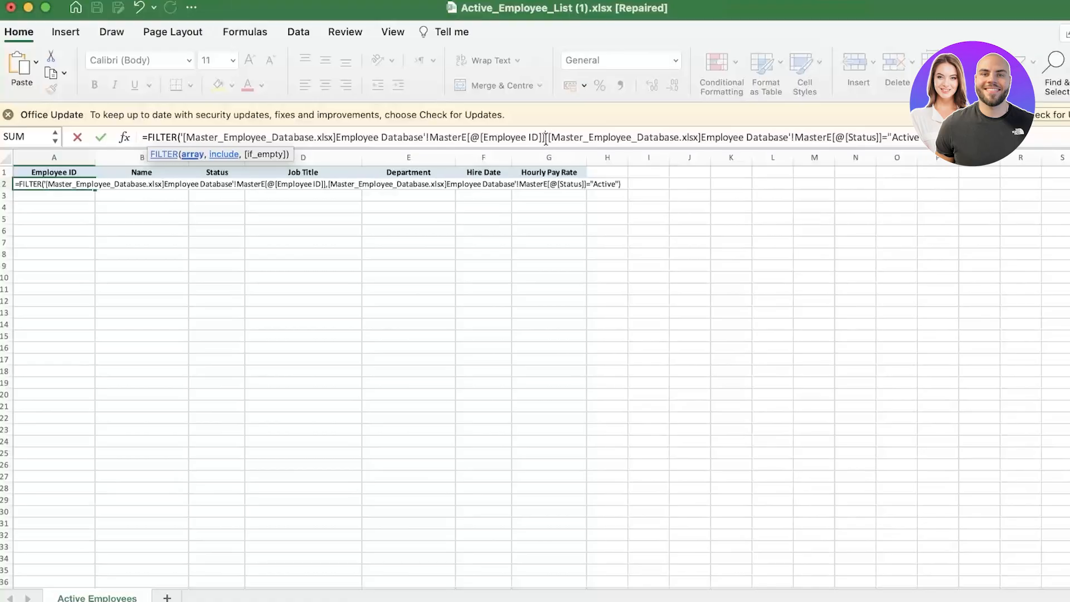
pyautogui.write(',')
# Step: Delete the sheet name Employee Database'! and the table name MasterE from the second reference in the A2 formula
pyautogui.moveTo(701, 139); pyautogui.dragTo(795, 144)
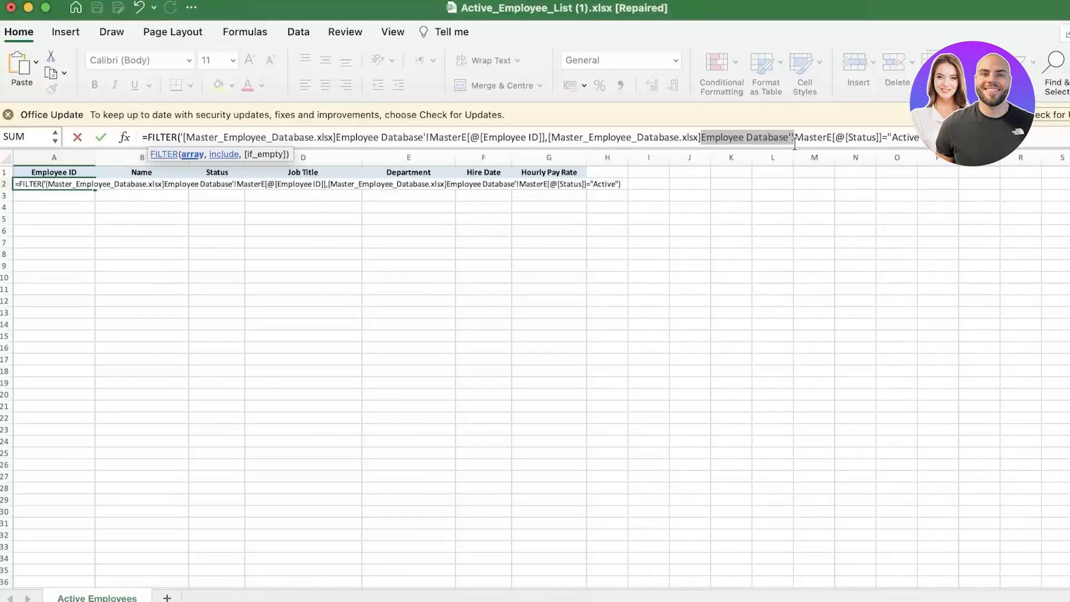
pyautogui.press('BackSpace')
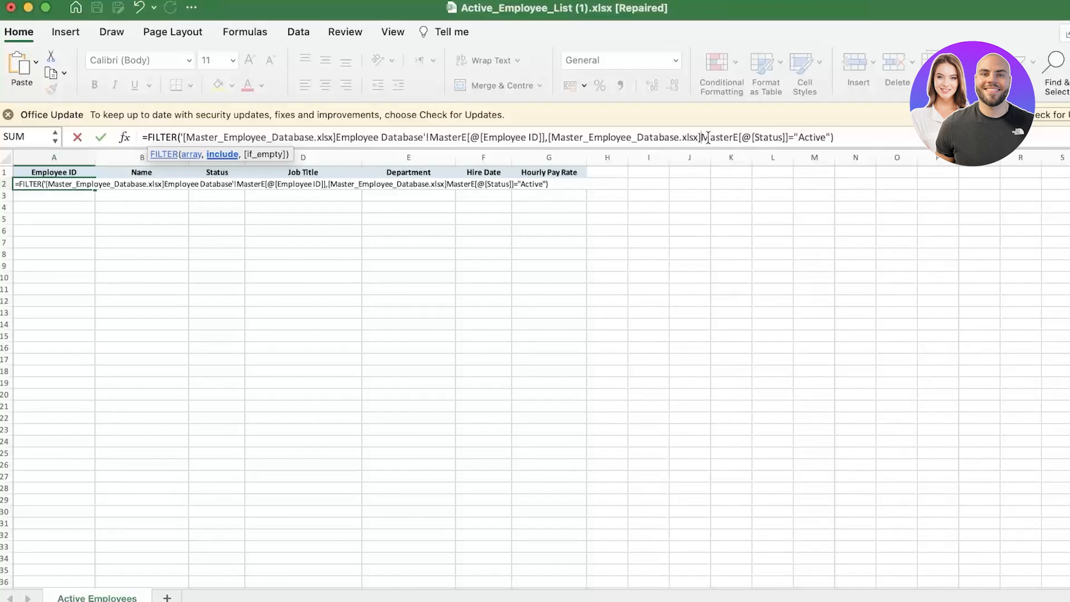
pyautogui.moveTo(708, 137); pyautogui.dragTo(744, 139)
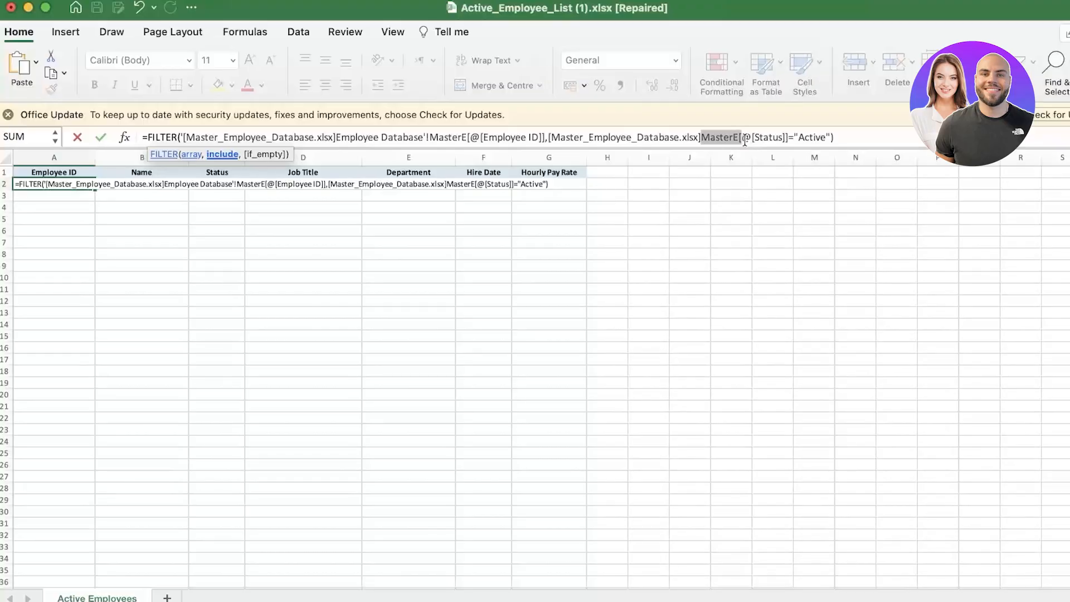
pyautogui.press('BackSpace')
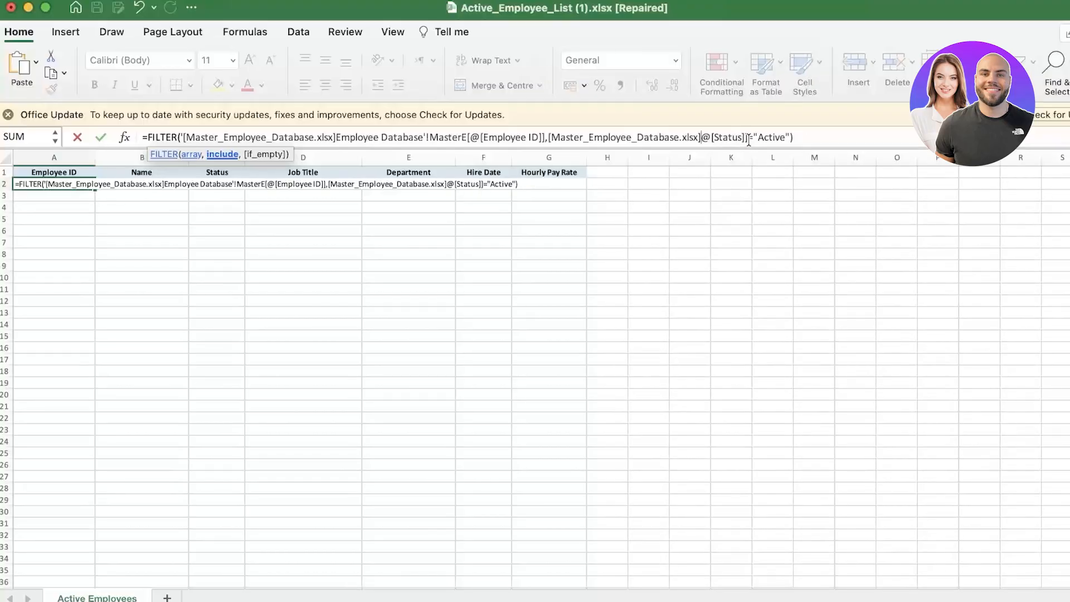
# Step: Remove the @ and the doubled brackets around Status so the column name in the second reference has single brackets
pyautogui.press('Right')
pyautogui.press('BackSpace')
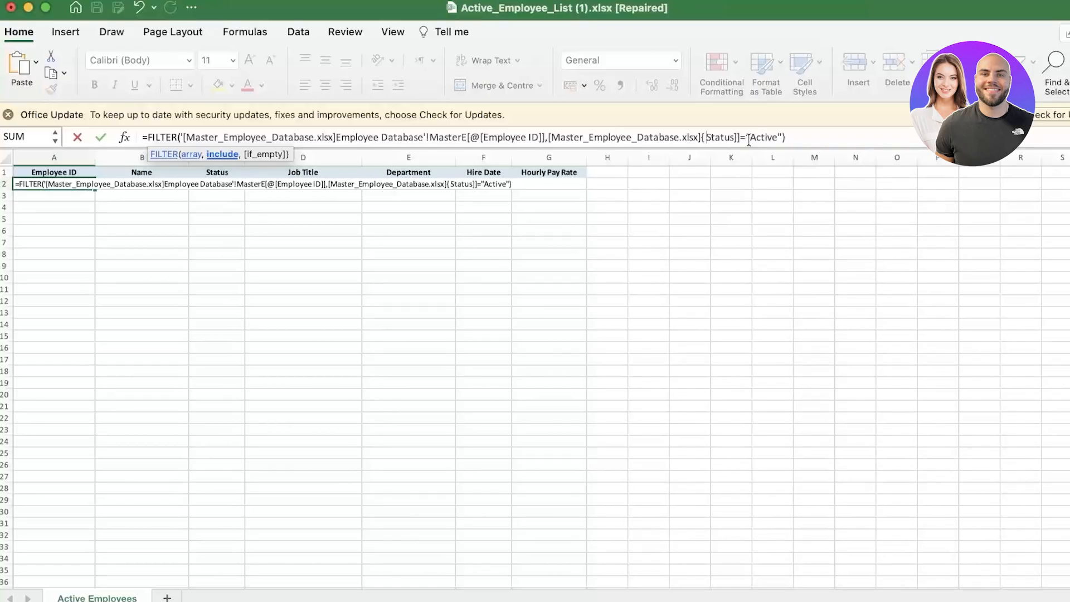
pyautogui.press('Right')
pyautogui.press('Right')
pyautogui.press('Right')
pyautogui.press('Right')
pyautogui.press('Right')
pyautogui.press('Right')
pyautogui.press('Delete')
pyautogui.press('Left')
pyautogui.press('Left')
pyautogui.press('Left')
pyautogui.press('Left')
pyautogui.press('Left')
pyautogui.press('Left')
pyautogui.press('Right')
pyautogui.press('Right')
pyautogui.press('Right')
pyautogui.press('Right')
pyautogui.press('Right')
pyautogui.press('Right')
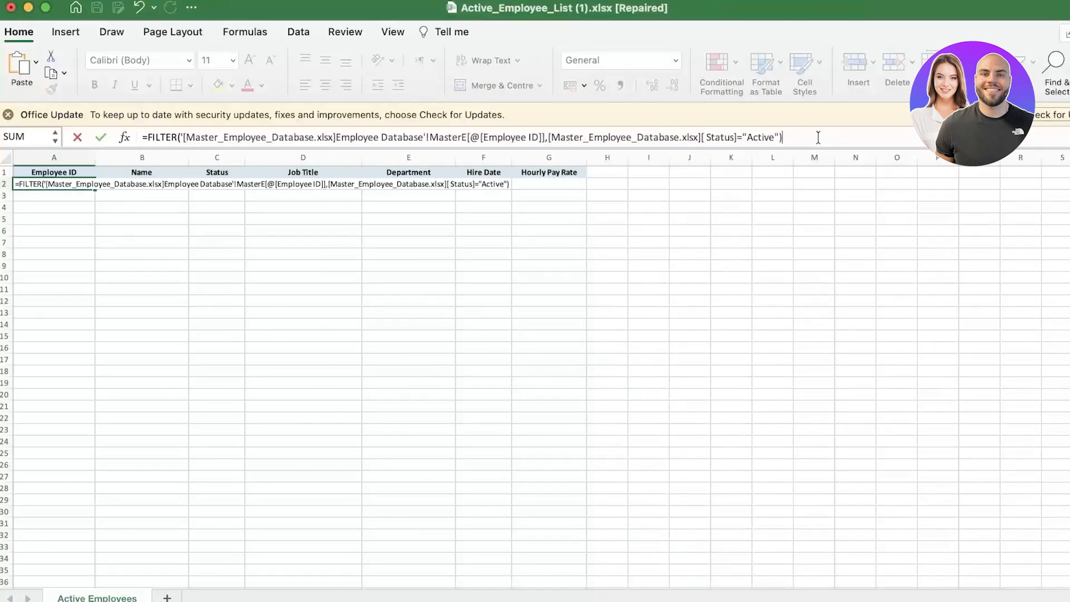
# Step: Append a comma after the FILTER formula's closing parenthesis and try to commit the formula in A2
pyautogui.write(',')
pyautogui.press('Return')
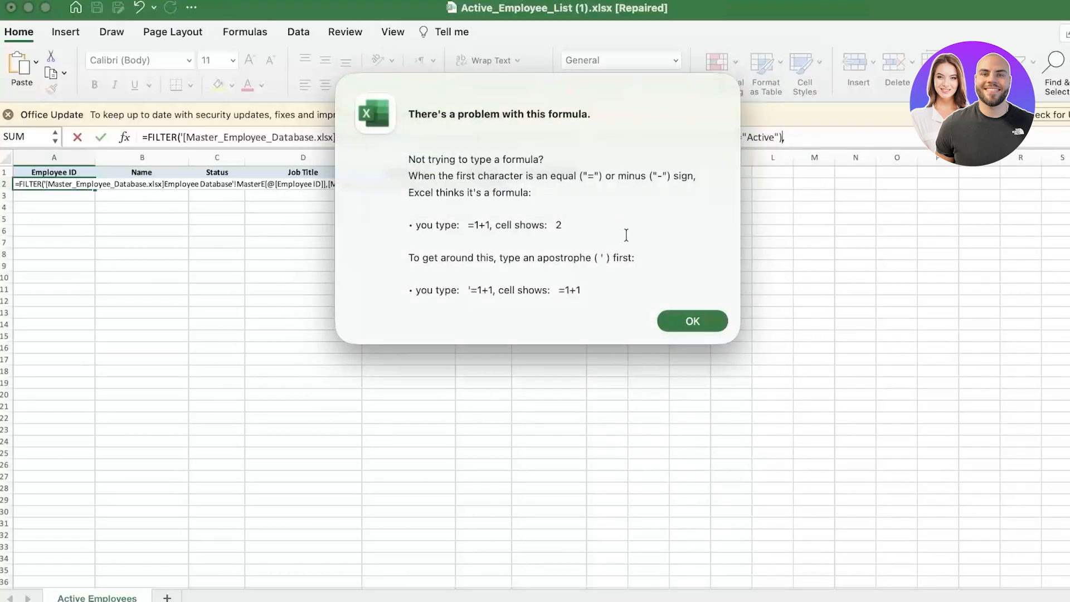
pyautogui.press('Return')
# Step: Highlight the array and include arguments of the A2 FILTER formula to check what each one covers
pyautogui.click(626, 137)
pyautogui.click(192, 157)
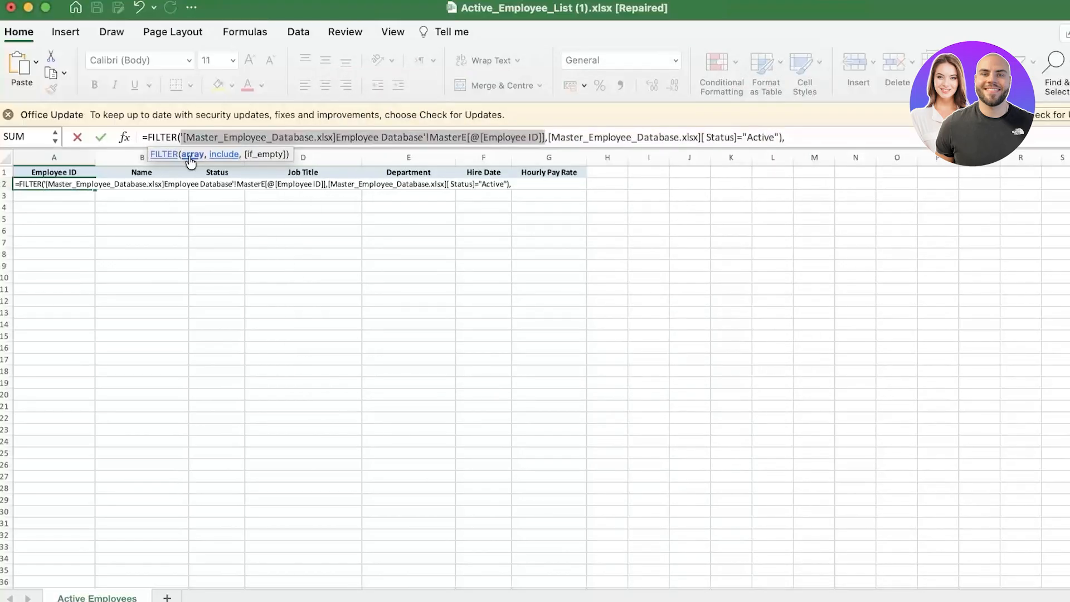
pyautogui.click(236, 157)
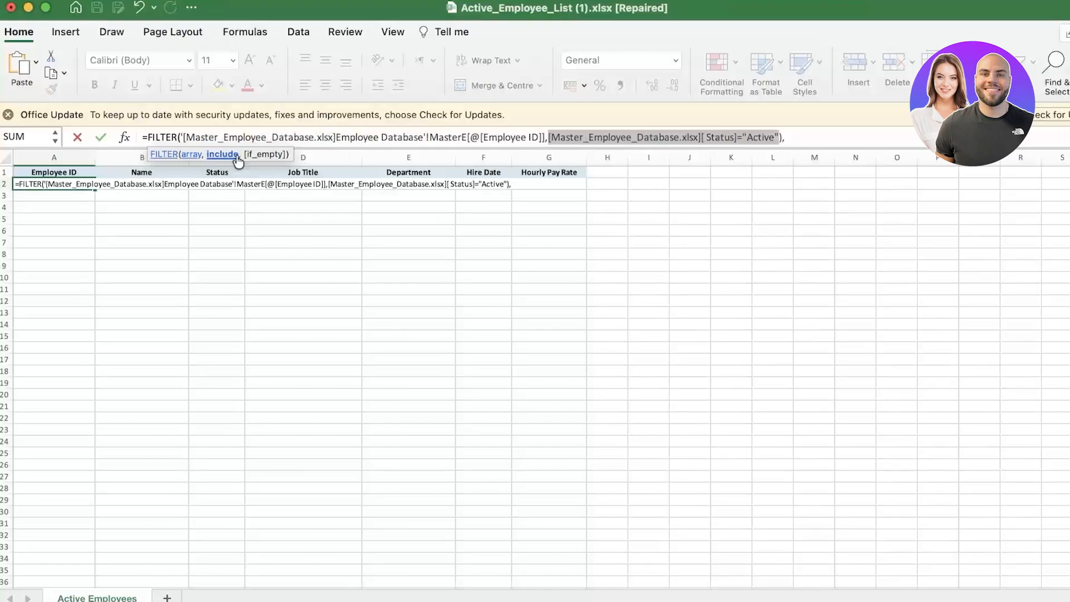
pyautogui.press('Right')
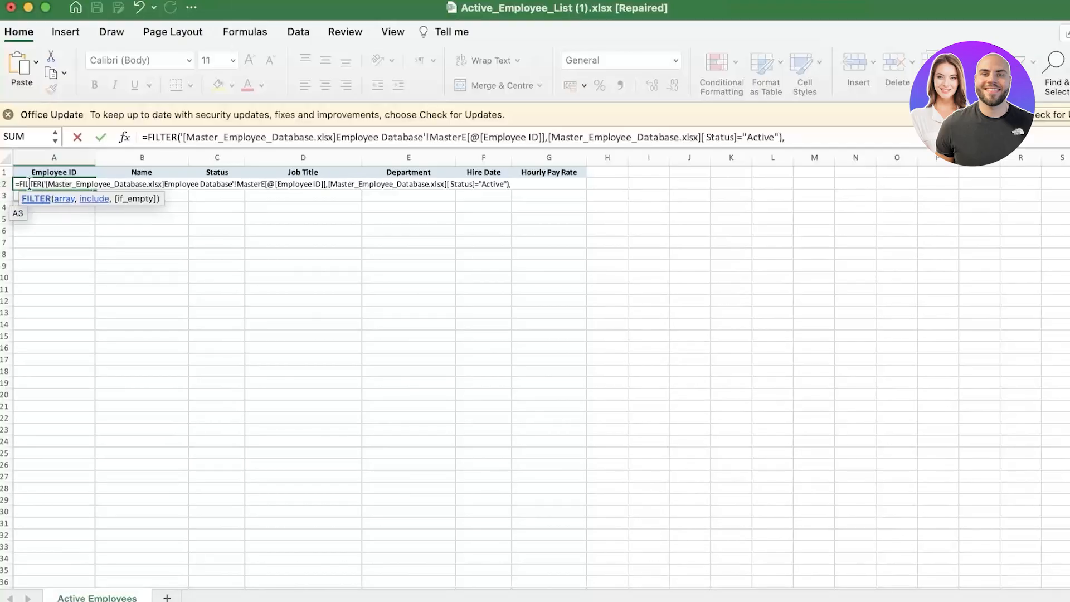
# Step: Discard the FILTER edit in A2, enter =A3 there instead and reselect A2
pyautogui.moveTo(15, 185); pyautogui.dragTo(574, 218)
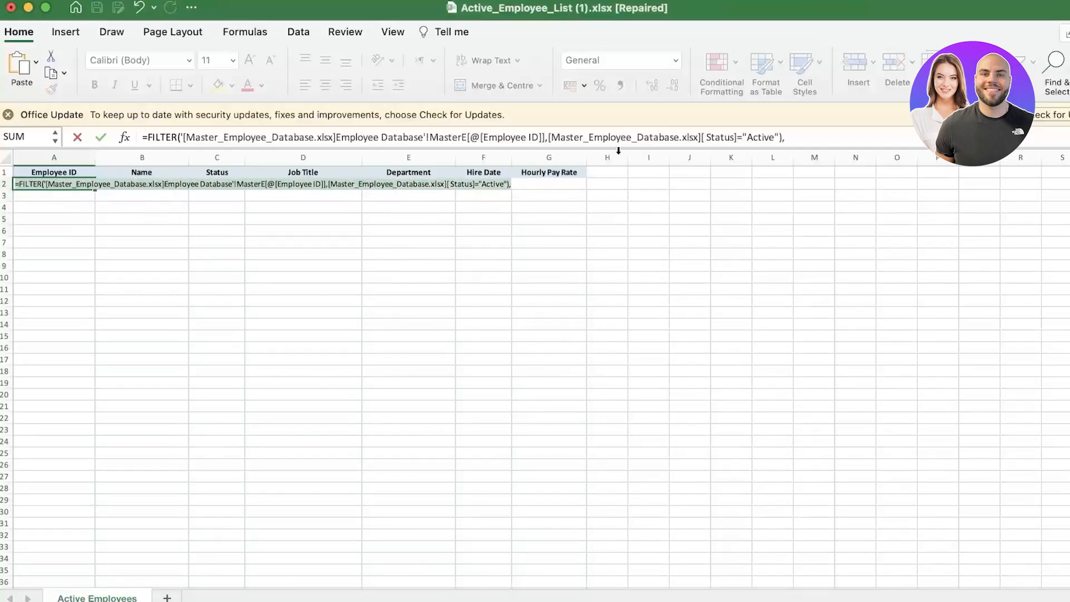
pyautogui.press('Escape')
pyautogui.write('=')
pyautogui.click(275, 229)
pyautogui.click(83, 227)
pyautogui.click(53, 195)
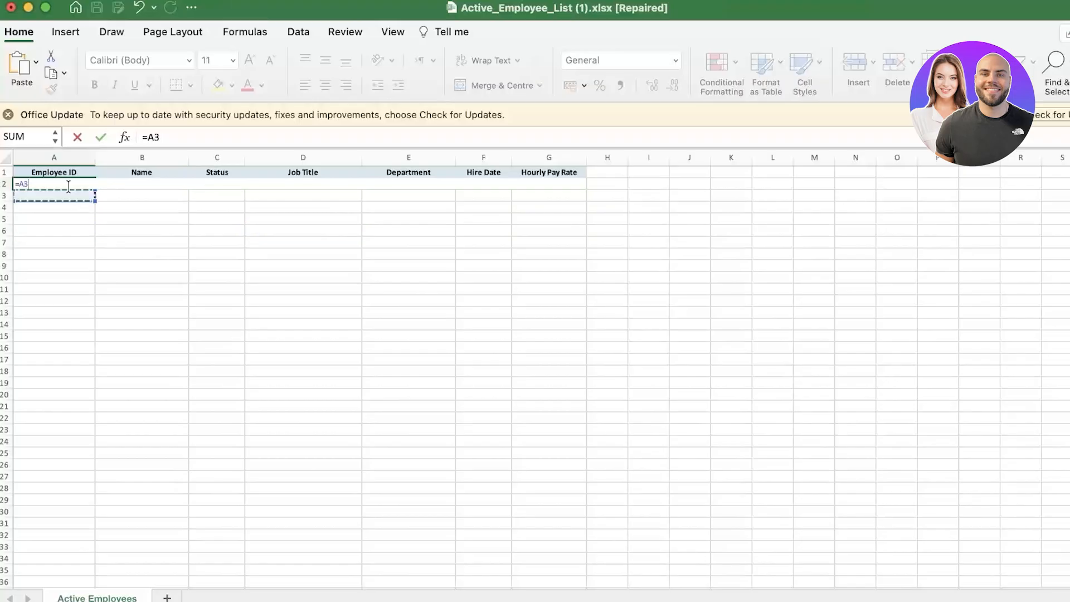
pyautogui.press('Return')
pyautogui.click(450, 245)
pyautogui.click(77, 185)
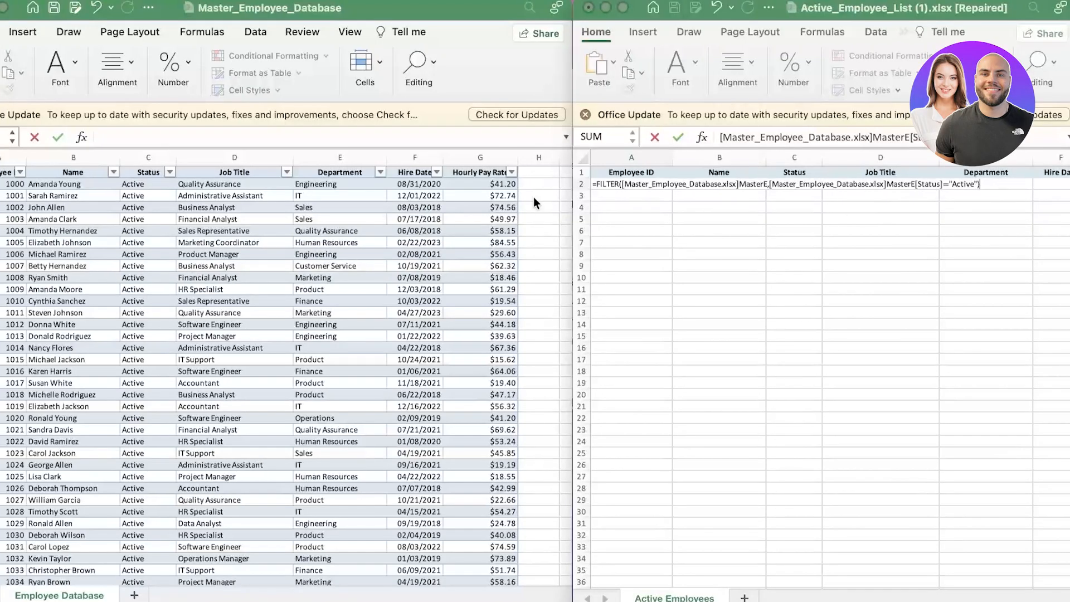
# Step: Try to commit the A2 formula that filters table MasterE where MasterE[Status]="Active"
pyautogui.click(248, 223)
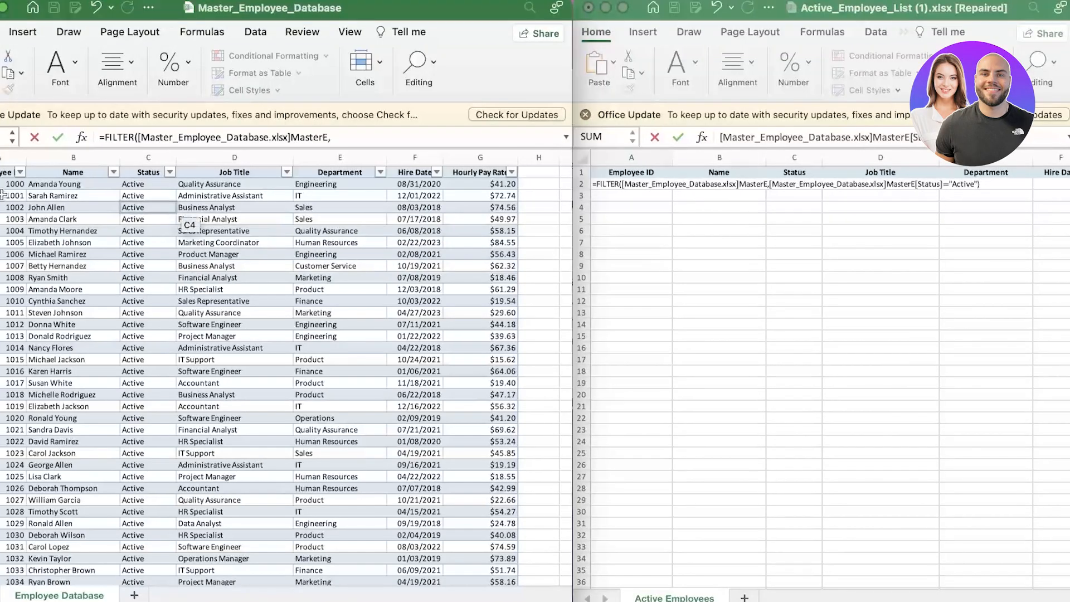
pyautogui.press('Return')
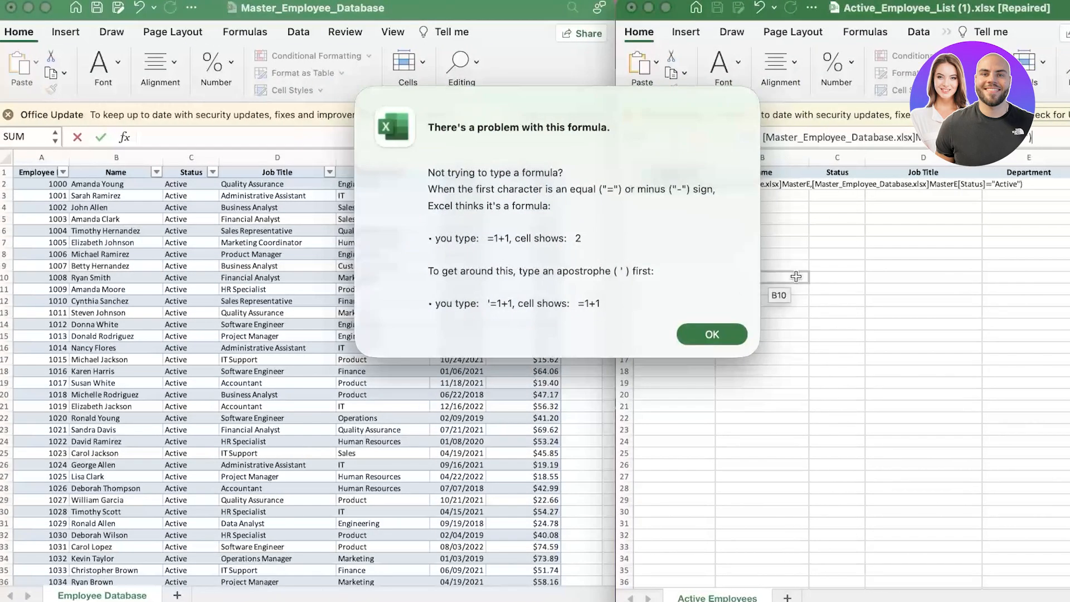
pyautogui.press('Return')
# Step: Examine the Status column of the Employee Database sheet down to the last employee record
pyautogui.scroll(-10, 372, 239)
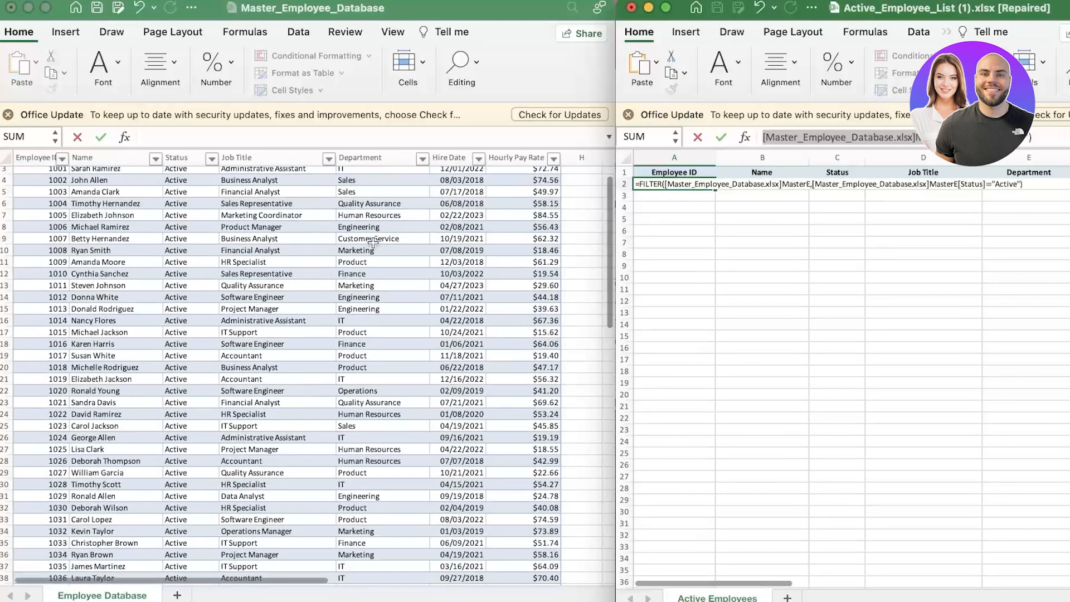
pyautogui.scroll(-15, 274, 391)
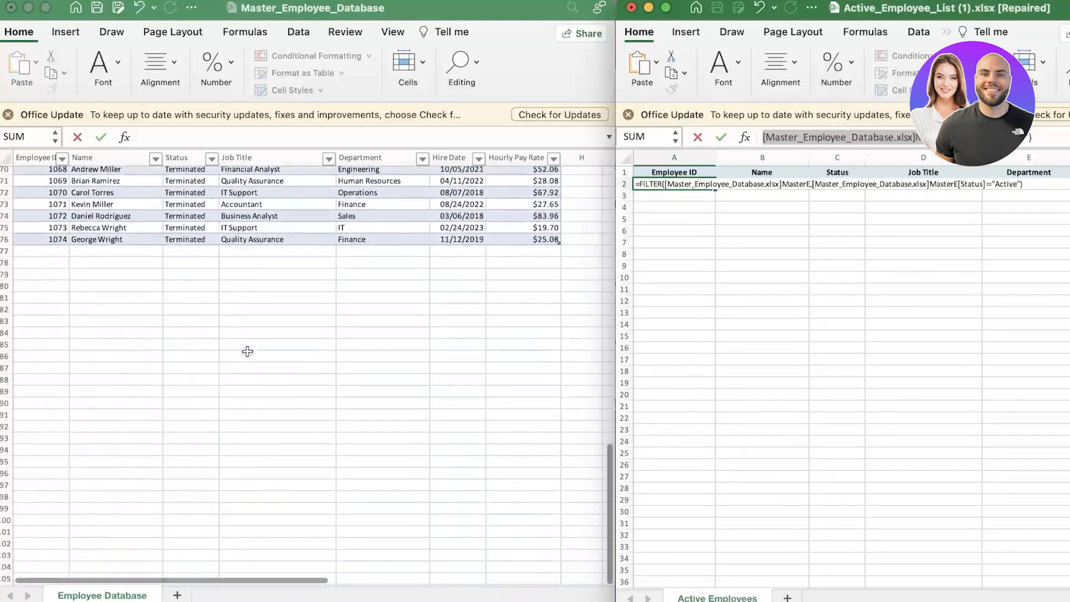
pyautogui.scroll(6, 246, 351)
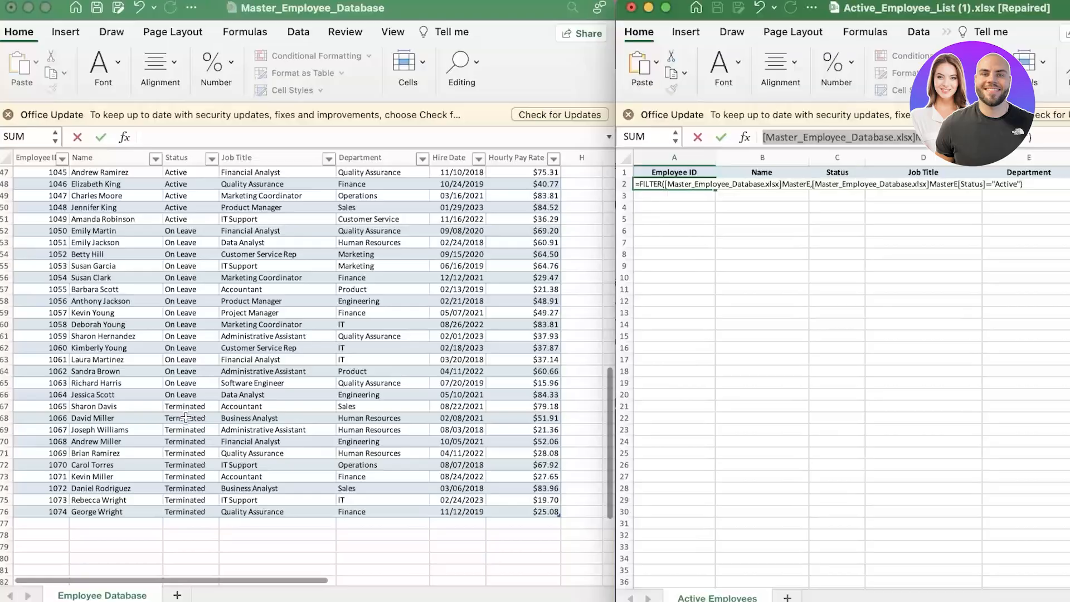
pyautogui.scroll(-1, 255, 417)
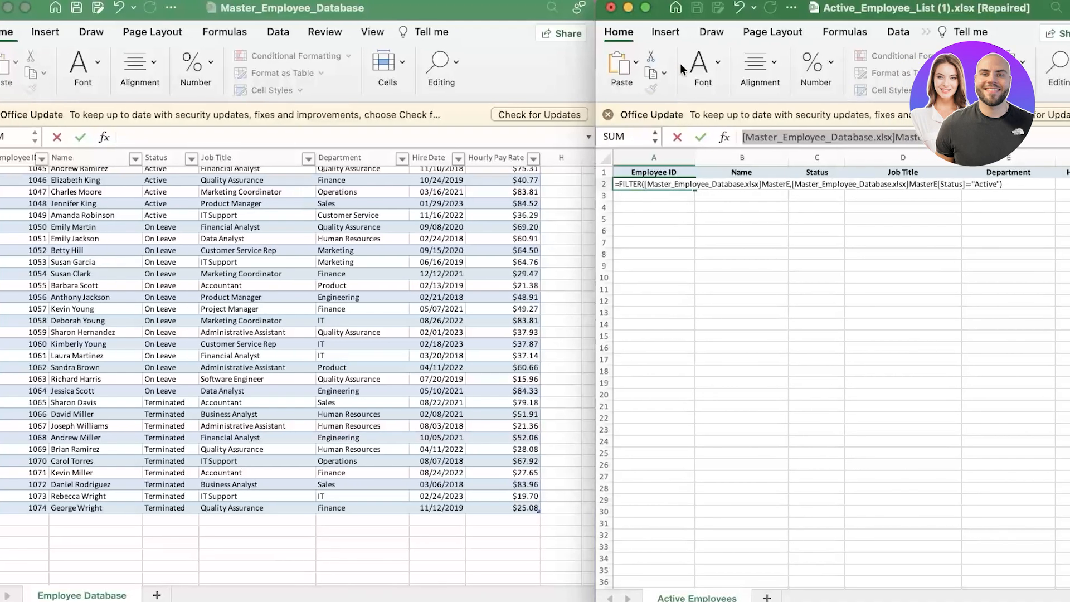
pyautogui.click(865, 32)
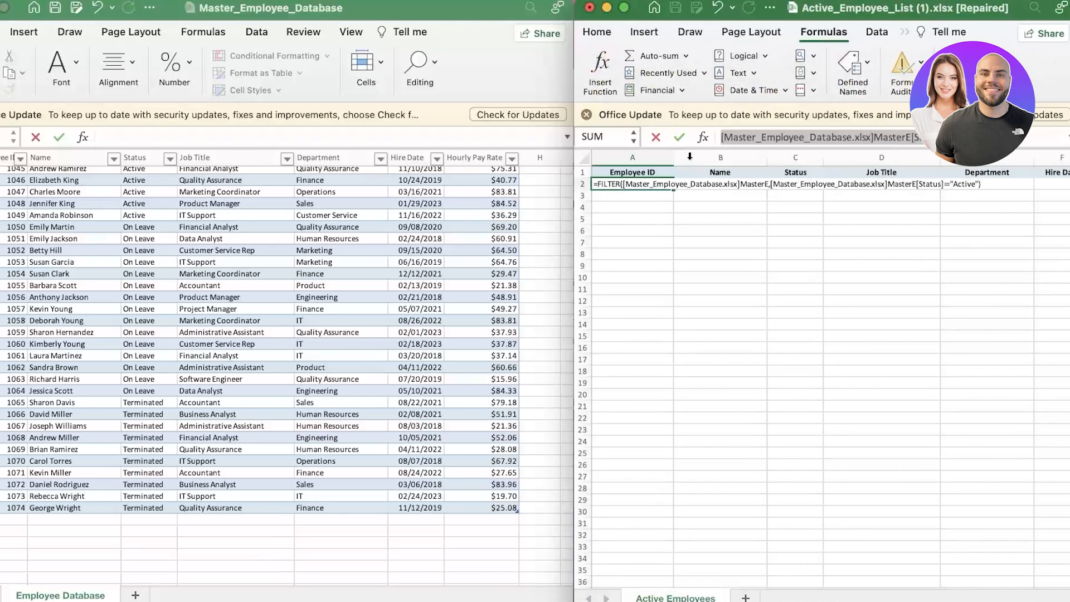
pyautogui.click(613, 200)
pyautogui.write('=')
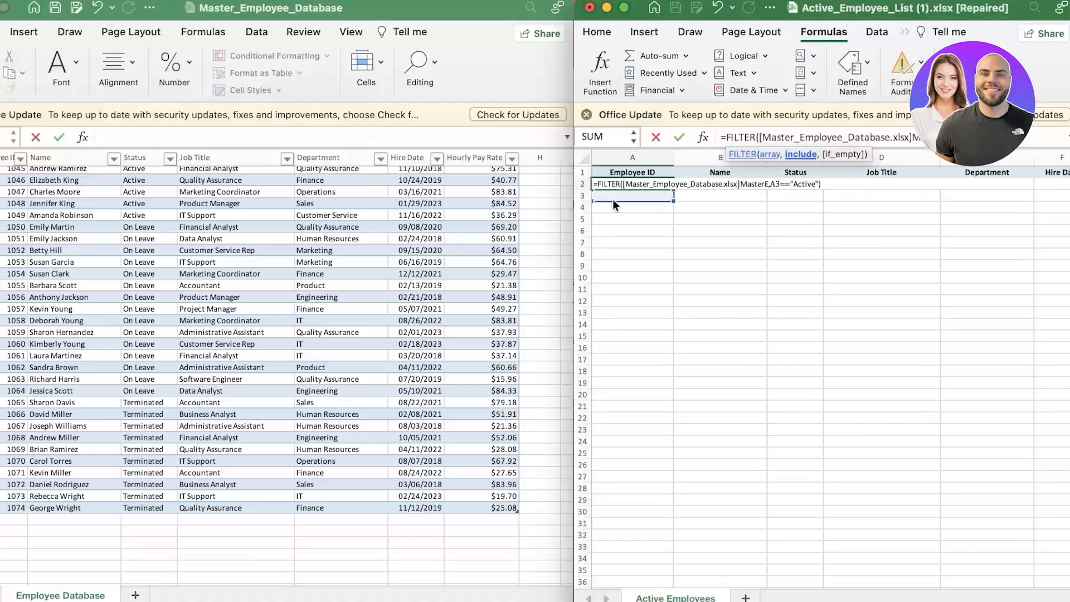
pyautogui.click(703, 233)
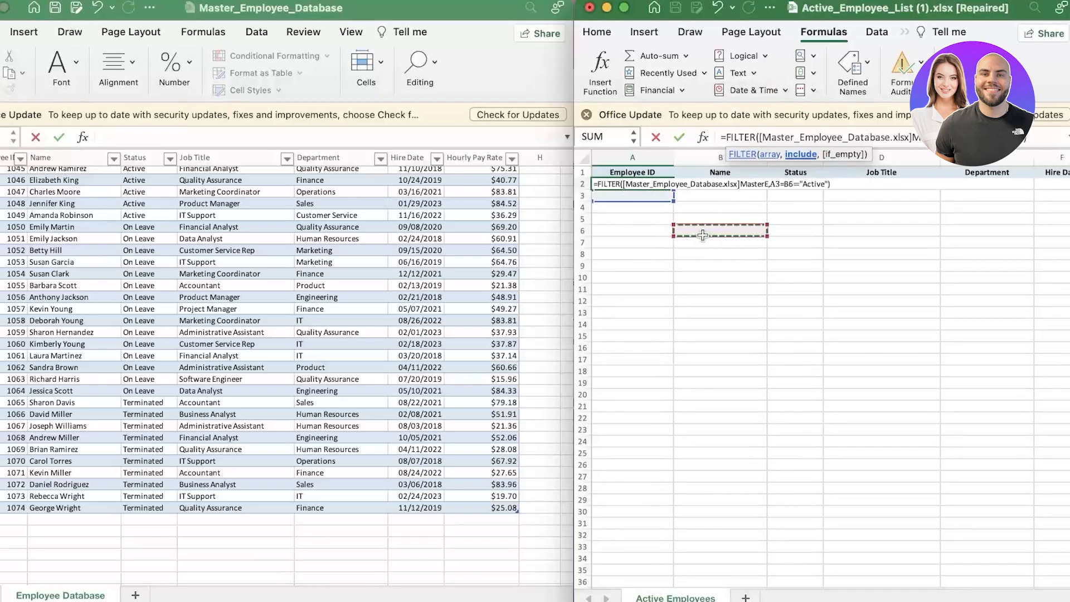
pyautogui.click(633, 242)
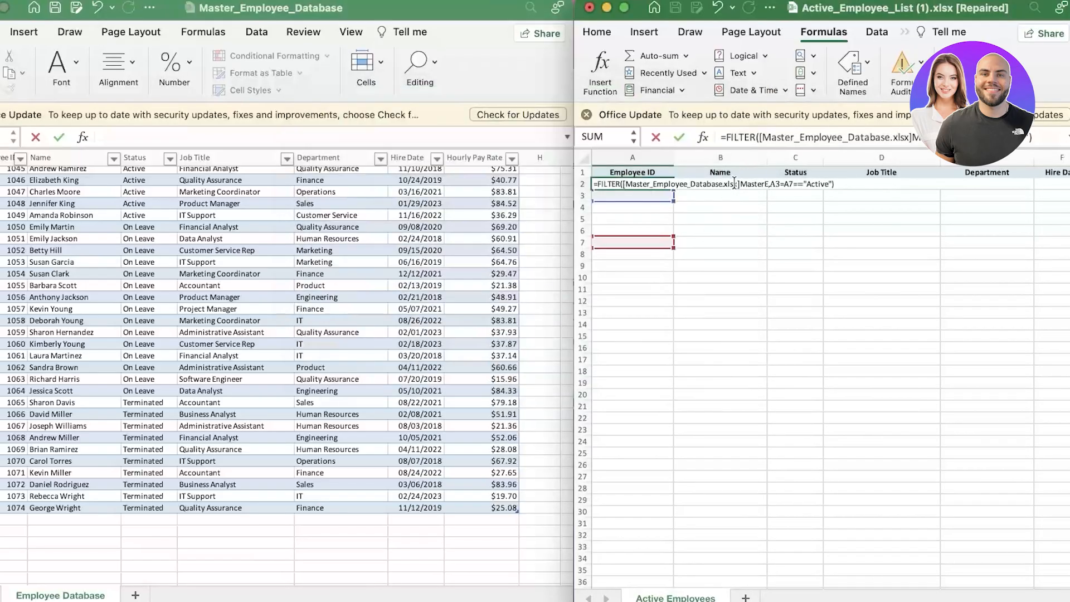
pyautogui.press('Escape')
# Step: Enter =PO in cell A2 of the Active Employees sheet and reselect that cell
pyautogui.write('=')
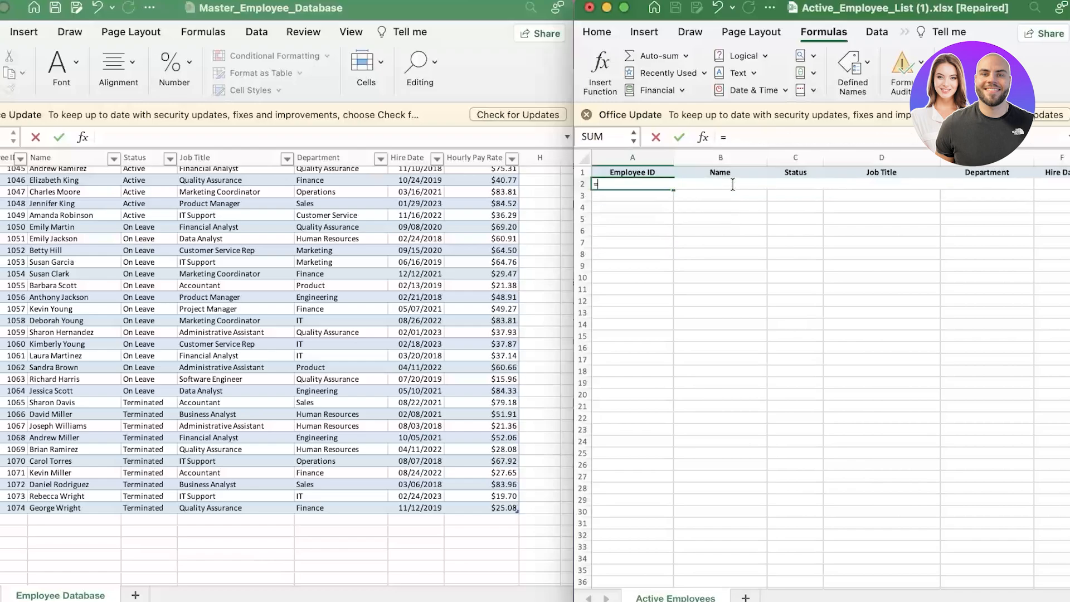
pyautogui.write('PO')
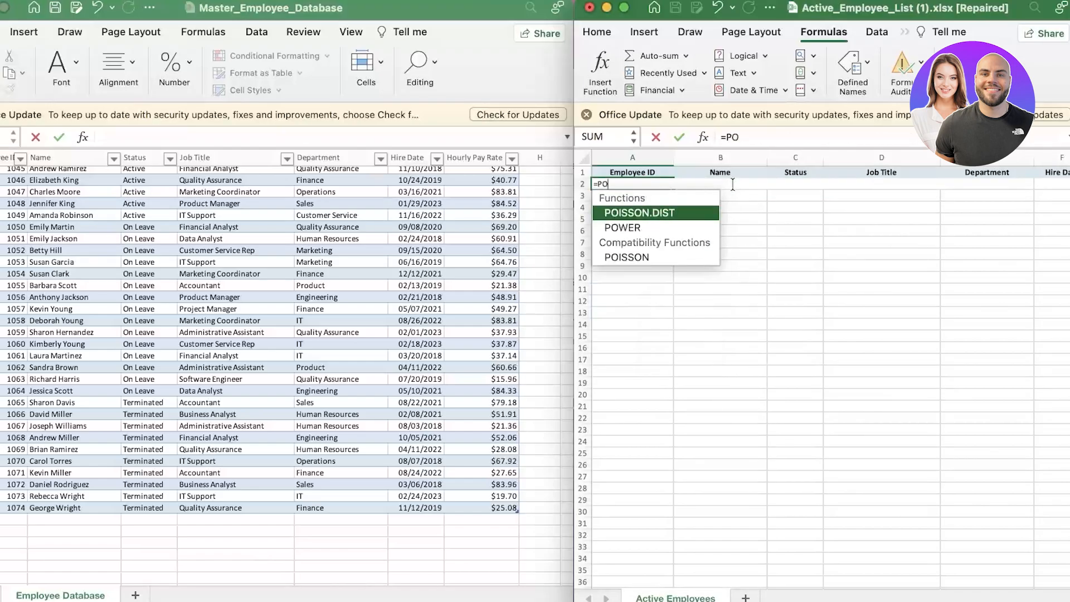
pyautogui.press('Down')
pyautogui.press('Return')
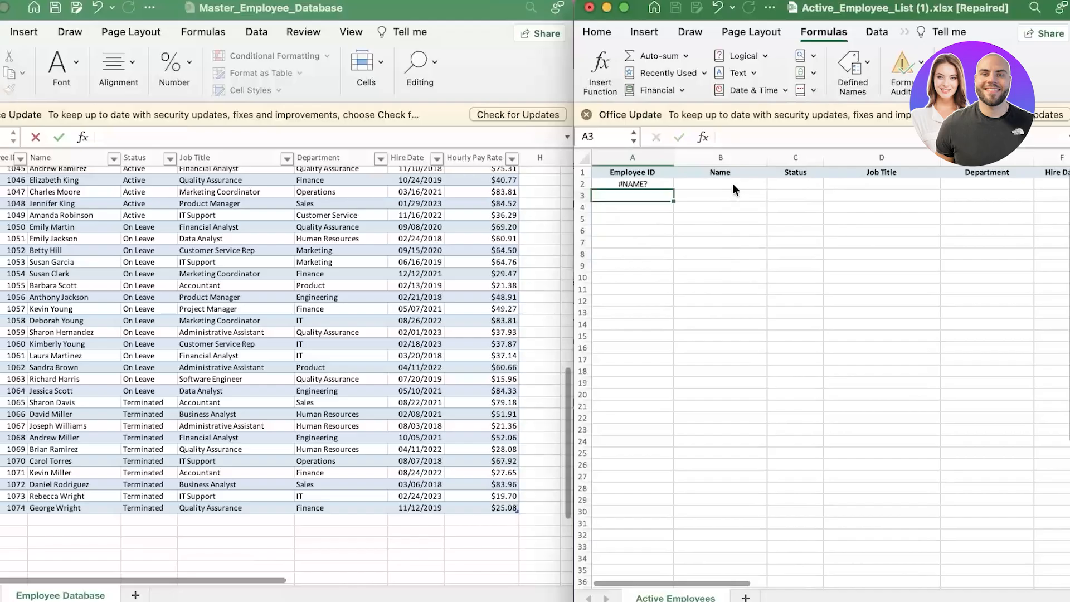
pyautogui.click(650, 182)
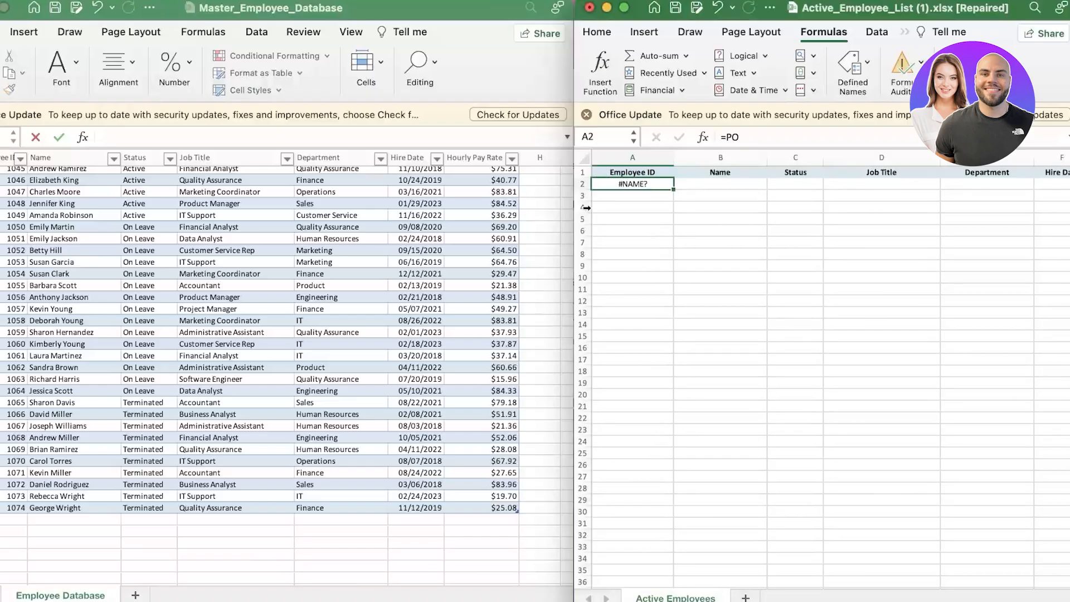
pyautogui.scroll(10, 340, 340)
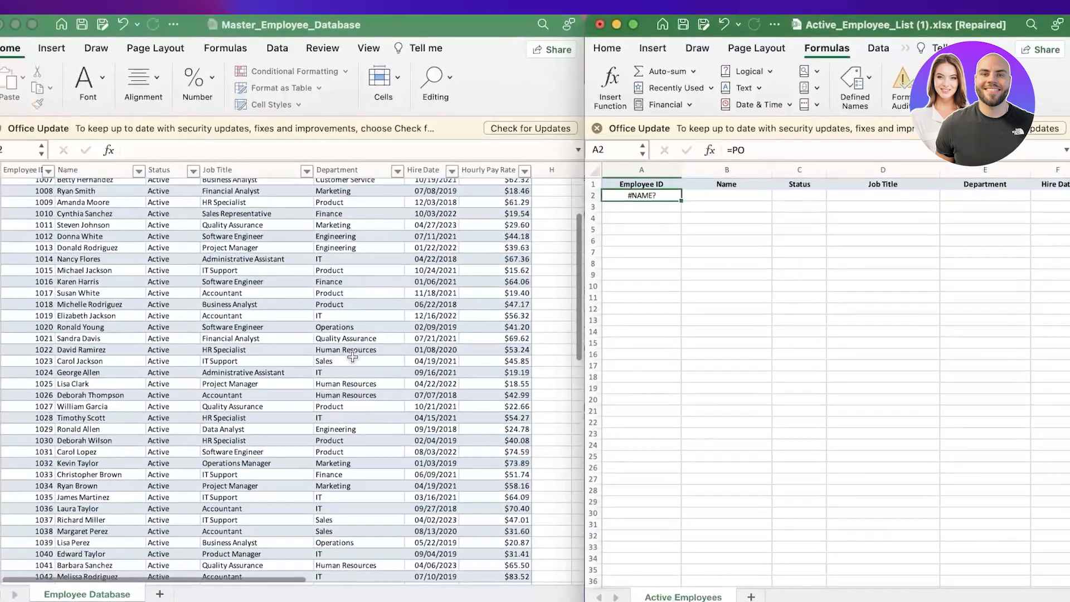